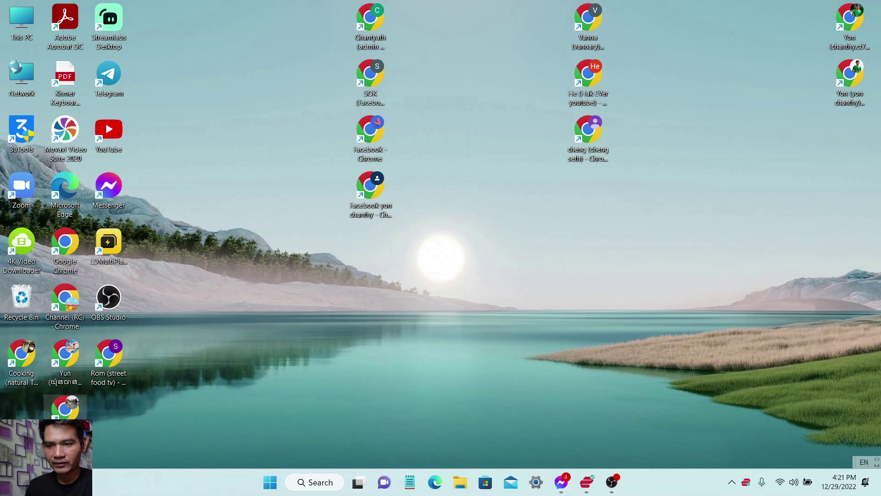
Open Chrome with the channel's profile in a maximized window and go from YouTube to the channel's YouTube Studio dashboard
{"action": "double_click", "coordinate": [68, 413]}
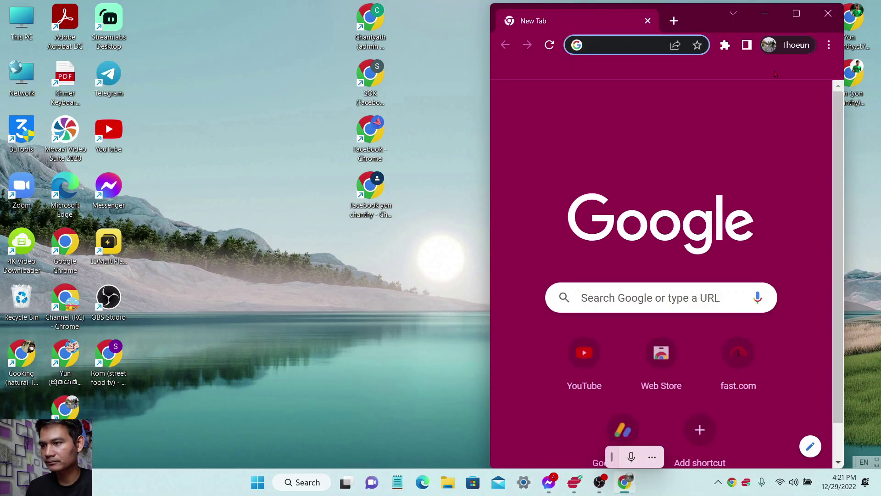
{"action": "left_click", "coordinate": [796, 13]}
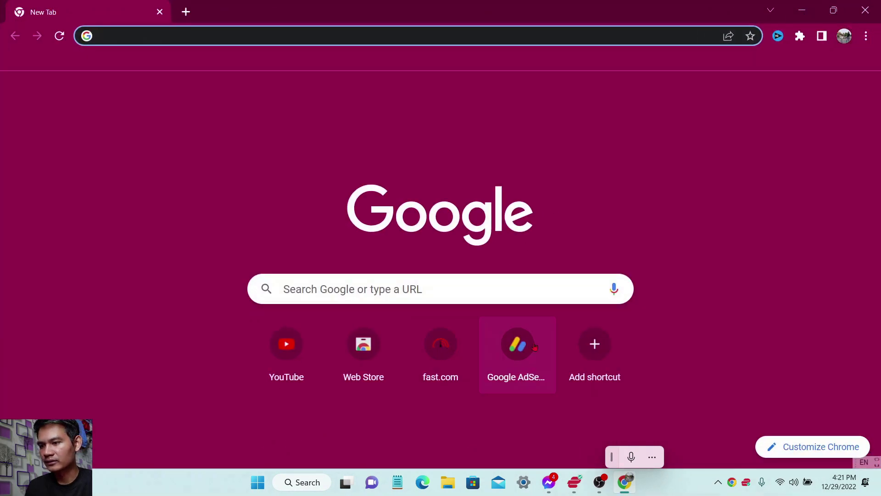
{"action": "left_click", "coordinate": [285, 342]}
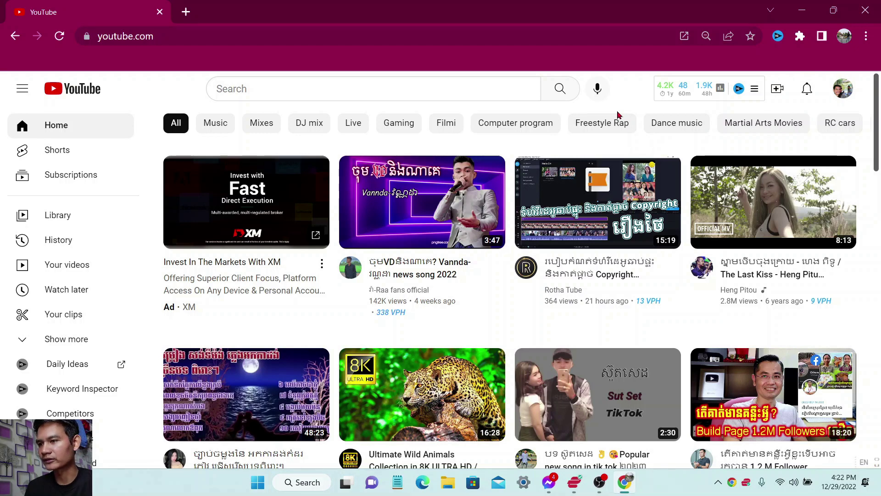
{"action": "left_click", "coordinate": [843, 93]}
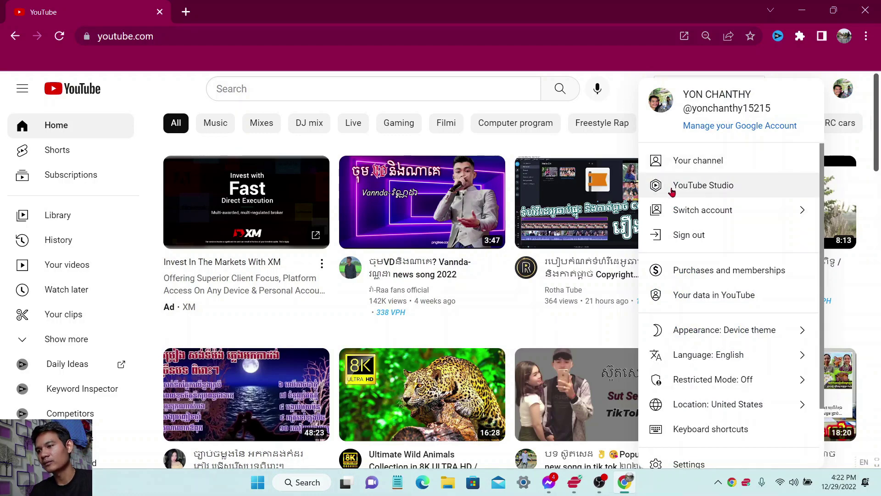
{"action": "left_click", "coordinate": [705, 190]}
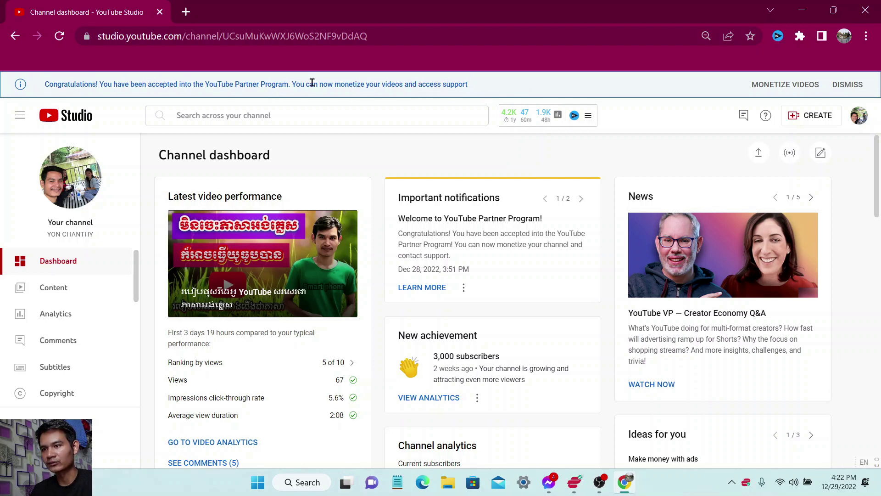
Open the monetization preferences from the Partner Program acceptance notice and choose to monetize all existing videos now
{"action": "left_click_drag", "start_coordinate": [44, 84], "coordinate": [463, 86]}
{"action": "left_click", "coordinate": [578, 83]}
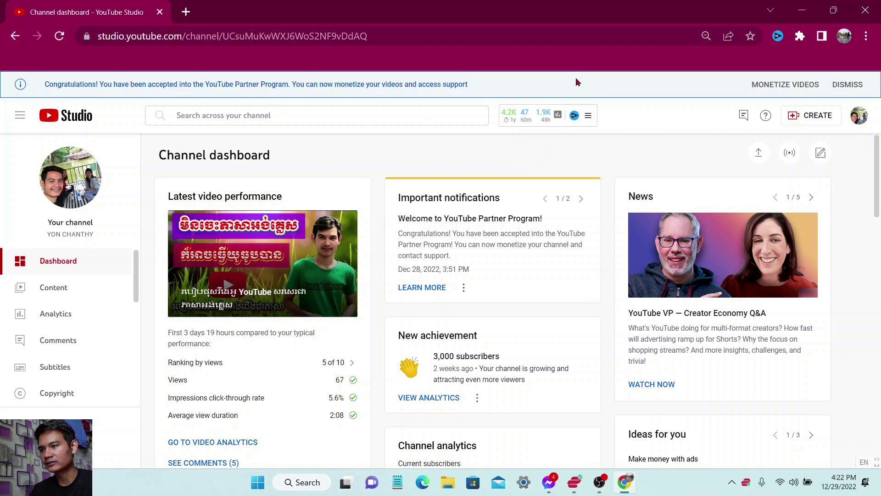
{"action": "left_click", "coordinate": [786, 87]}
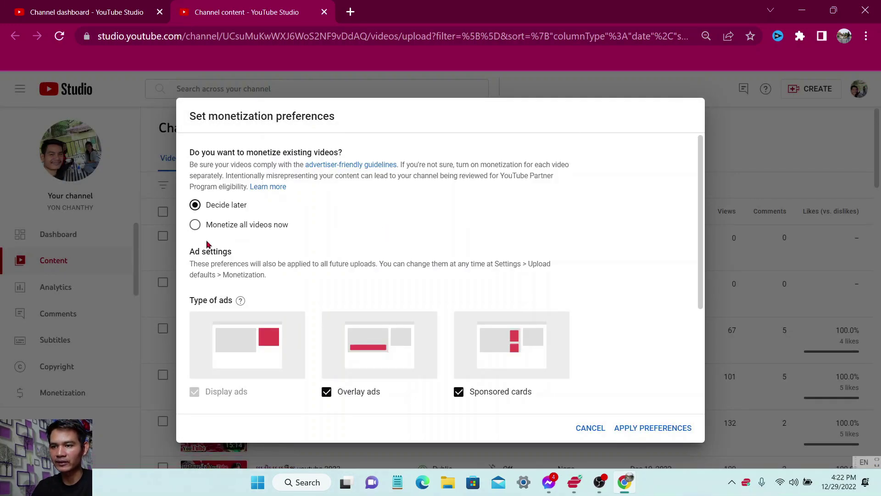
{"action": "scroll", "coordinate": [490, 211], "scroll_direction": "down", "scroll_amount": 3}
{"action": "scroll", "coordinate": [491, 216], "scroll_direction": "up", "scroll_amount": 3}
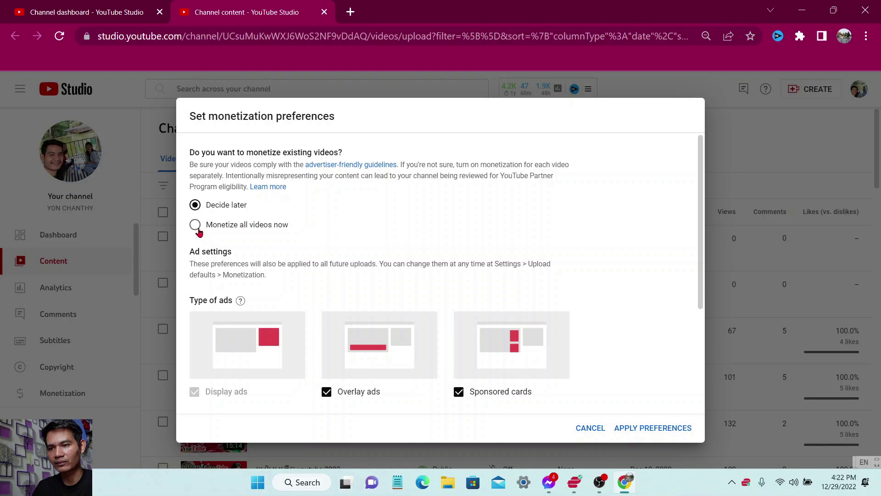
{"action": "scroll", "coordinate": [427, 230], "scroll_direction": "down", "scroll_amount": 2}
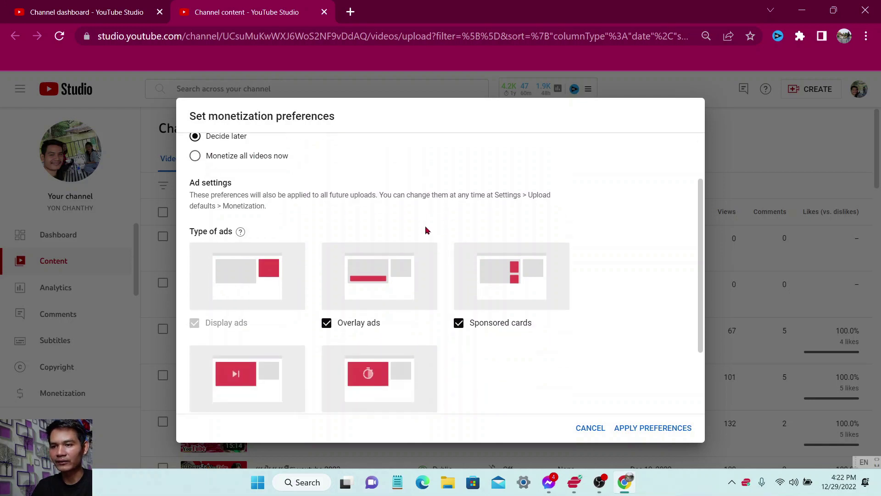
{"action": "scroll", "coordinate": [427, 230], "scroll_direction": "up", "scroll_amount": 2}
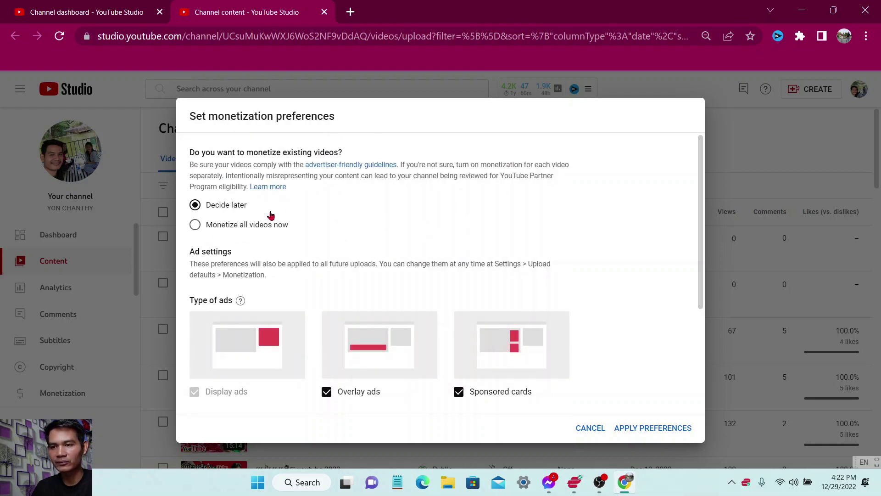
{"action": "left_click", "coordinate": [195, 227]}
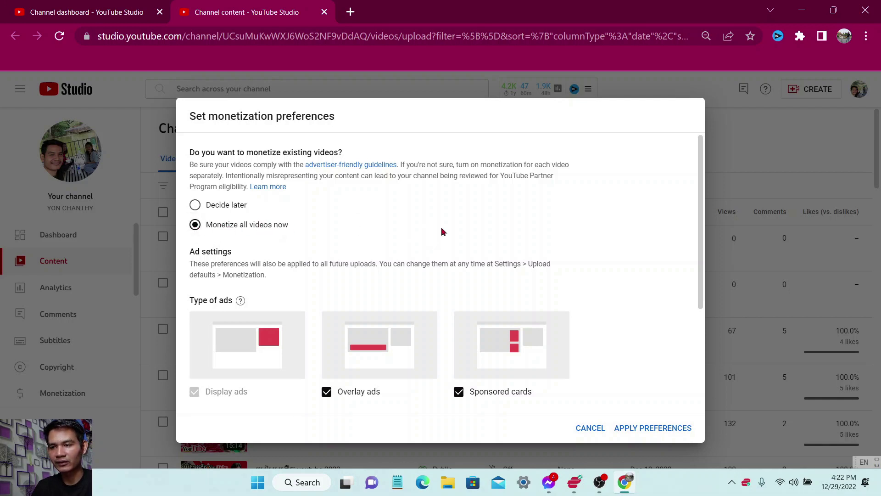
Keep all ad types and ads during video enabled, and apply the monetization preferences
{"action": "scroll", "coordinate": [443, 232], "scroll_direction": "down", "scroll_amount": 3}
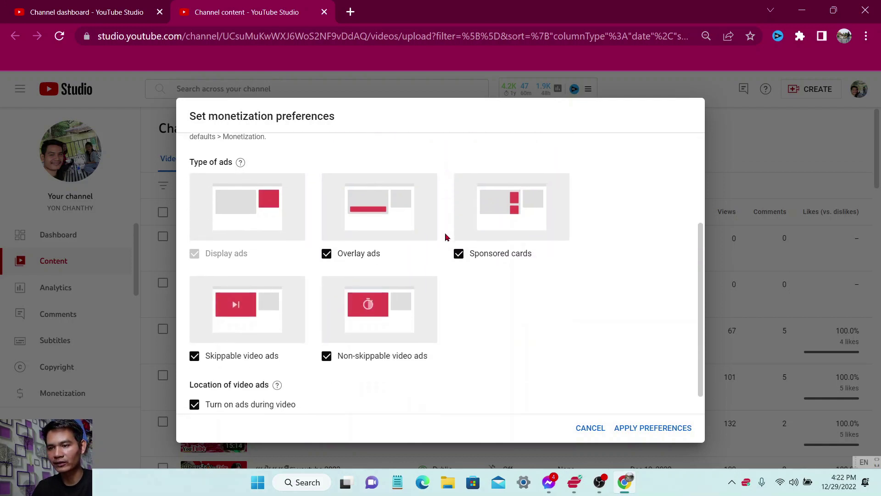
{"action": "scroll", "coordinate": [445, 237], "scroll_direction": "down", "scroll_amount": 1}
{"action": "scroll", "coordinate": [446, 237], "scroll_direction": "up", "scroll_amount": 2}
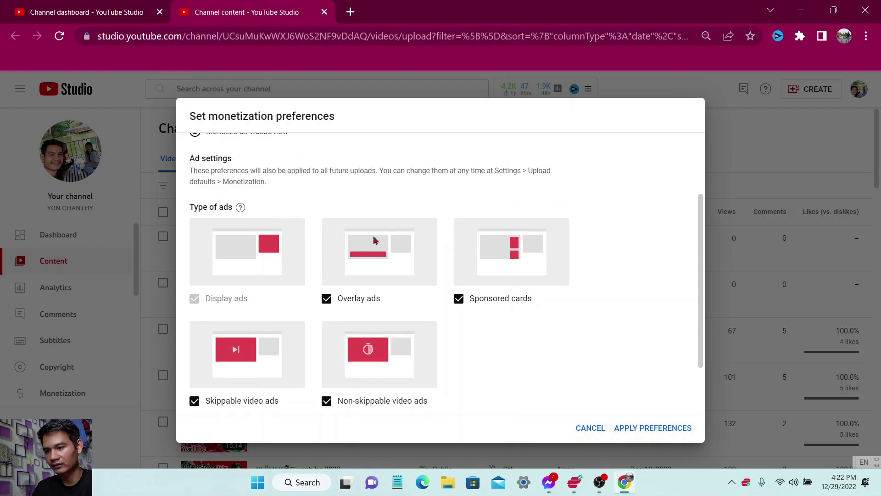
{"action": "scroll", "coordinate": [384, 216], "scroll_direction": "down", "scroll_amount": 2}
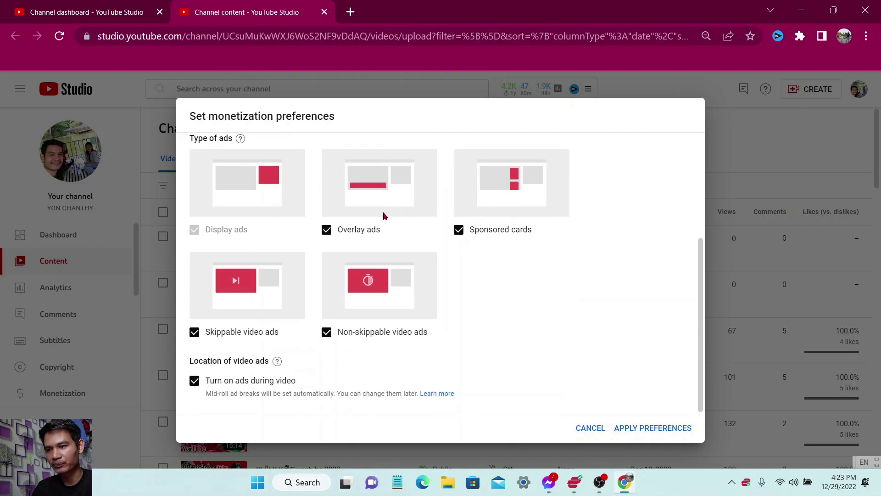
{"action": "left_click", "coordinate": [458, 230]}
{"action": "left_click", "coordinate": [458, 230]}
{"action": "left_click", "coordinate": [326, 234]}
{"action": "left_click", "coordinate": [326, 232]}
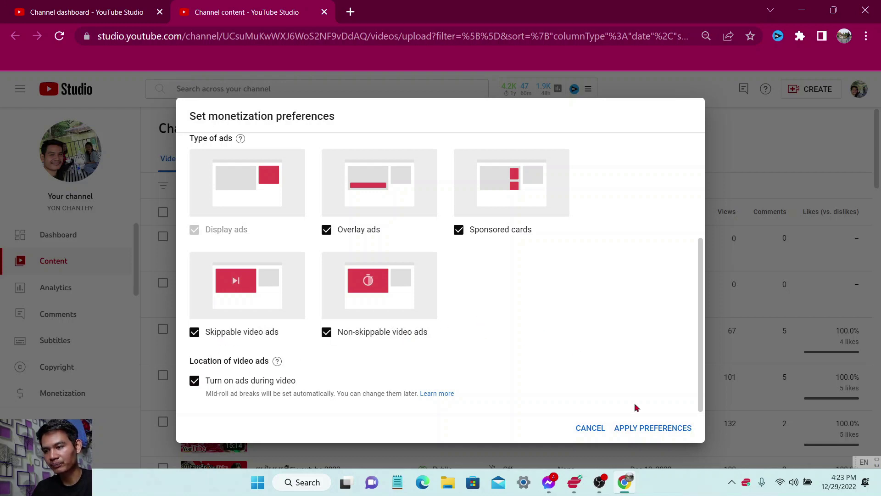
{"action": "left_click", "coordinate": [674, 429]}
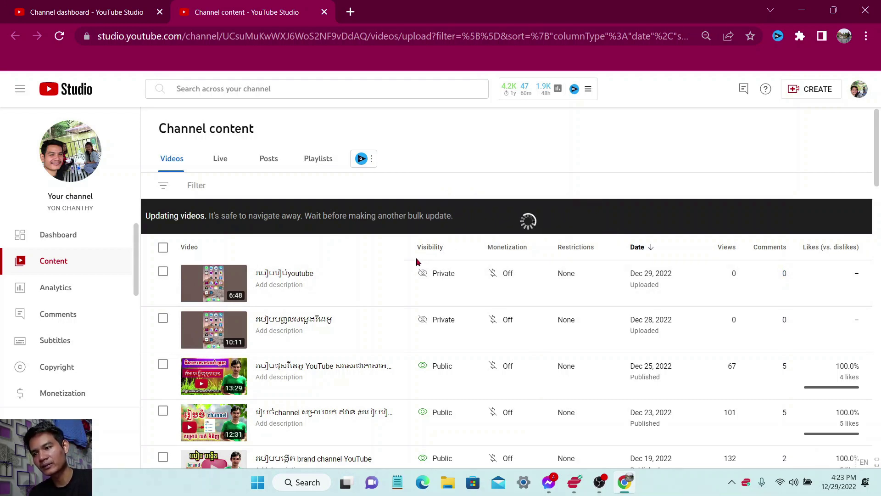
Check the monetization options of the two newest private uploads without changing them
{"action": "left_click", "coordinate": [521, 275]}
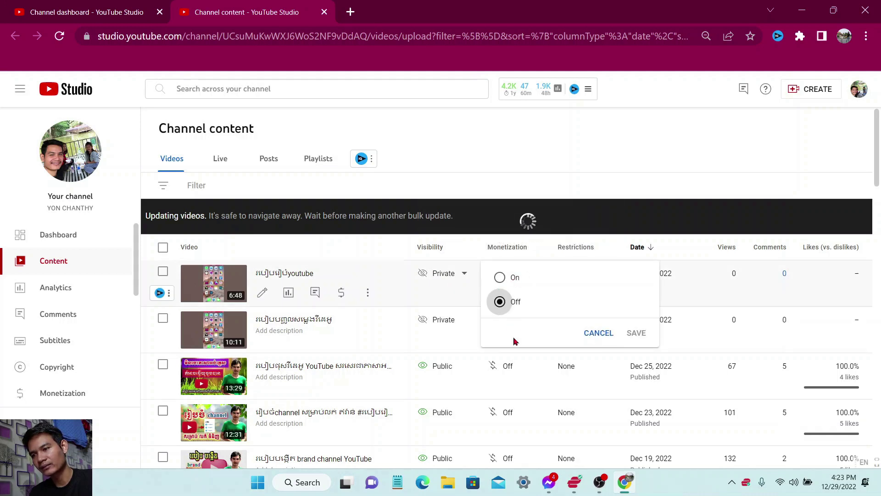
{"action": "left_click", "coordinate": [599, 332]}
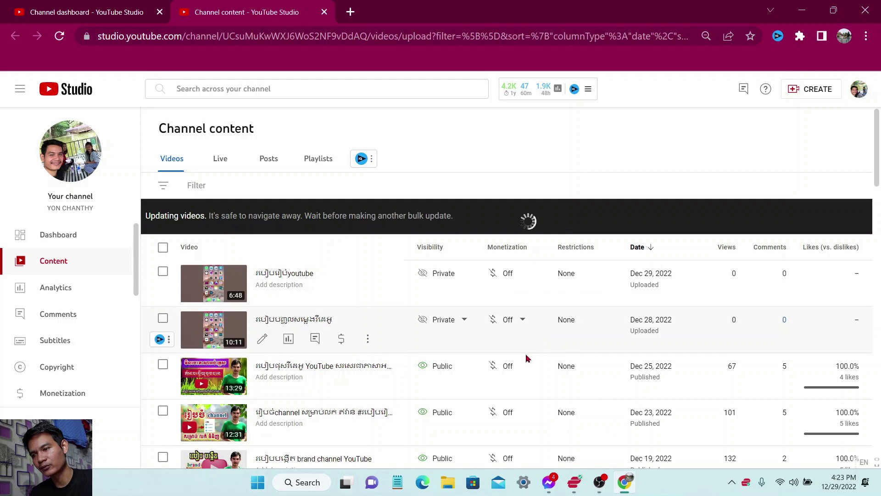
{"action": "left_click", "coordinate": [523, 321]}
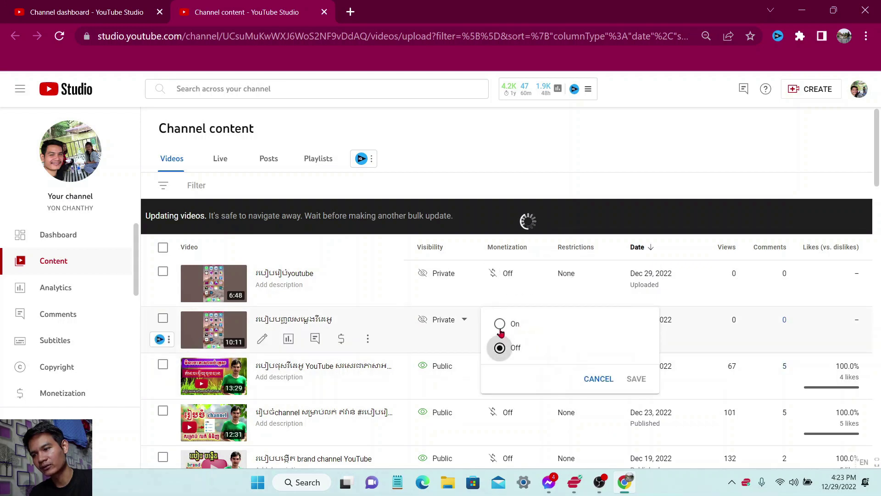
{"action": "left_click", "coordinate": [599, 379]}
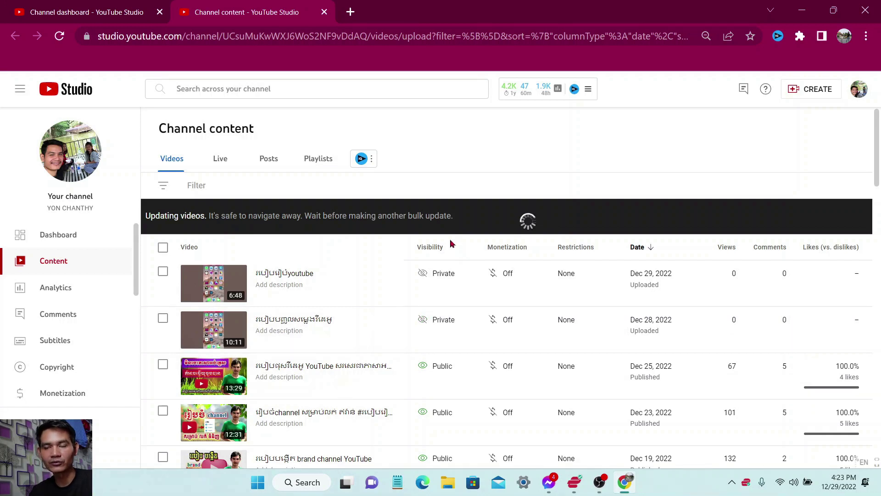
Reload the channel content page and review the monetization status of the videos down to the end of the list
{"action": "left_click", "coordinate": [59, 37]}
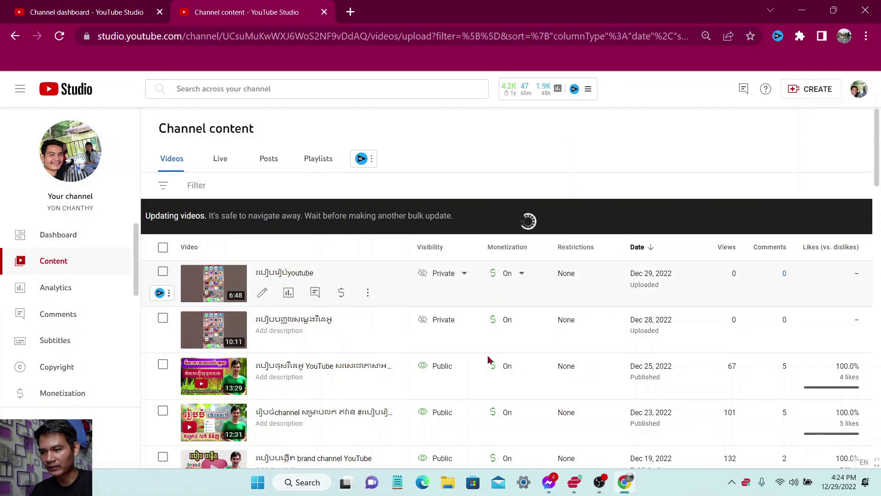
{"action": "scroll", "coordinate": [480, 370], "scroll_direction": "down", "scroll_amount": 5}
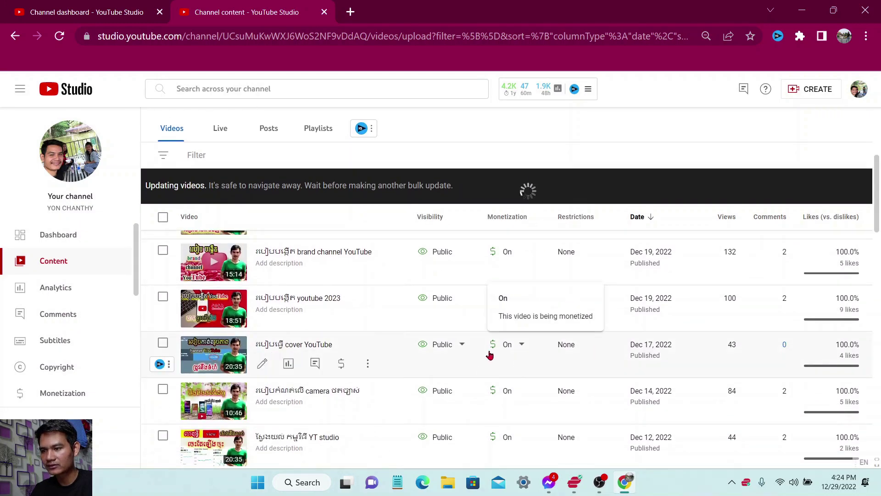
{"action": "scroll", "coordinate": [463, 364], "scroll_direction": "down", "scroll_amount": 10}
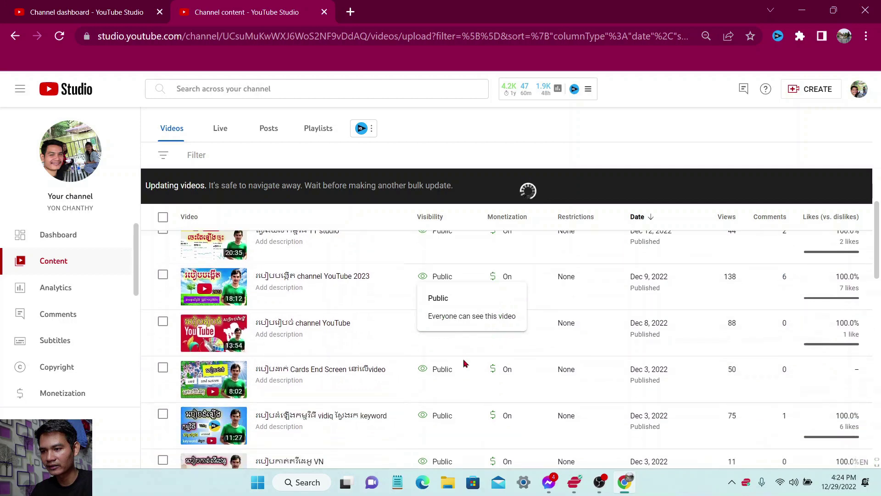
{"action": "scroll", "coordinate": [463, 364], "scroll_direction": "down", "scroll_amount": 6}
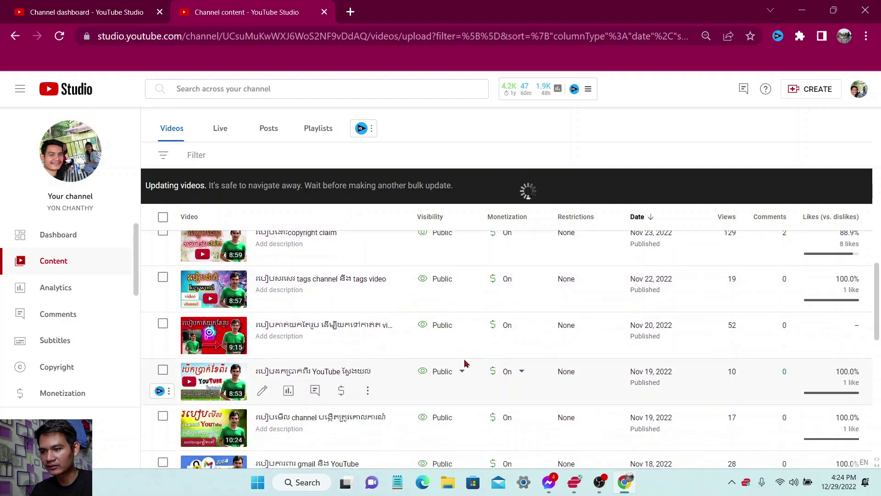
{"action": "scroll", "coordinate": [465, 366], "scroll_direction": "down", "scroll_amount": 6}
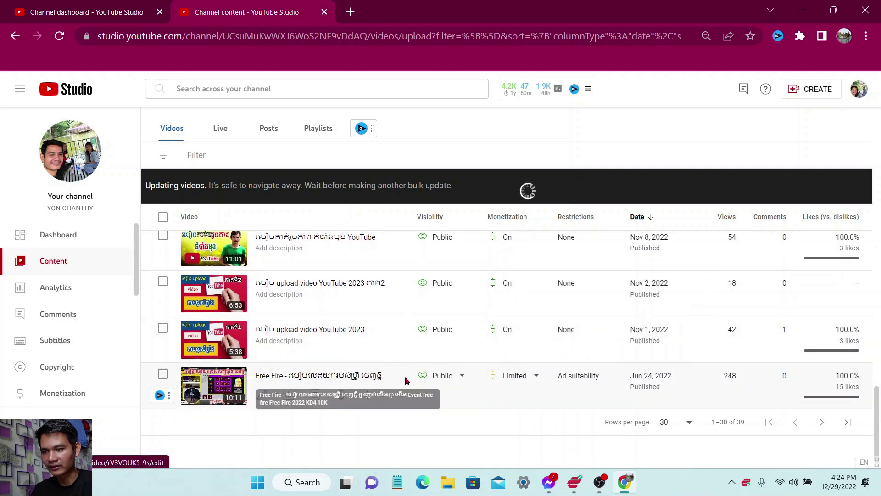
Examine the visibility, monetization and ad suitability details of the Free Fire video without changing its monetization setting
{"action": "mouse_move", "coordinate": [571, 381]}
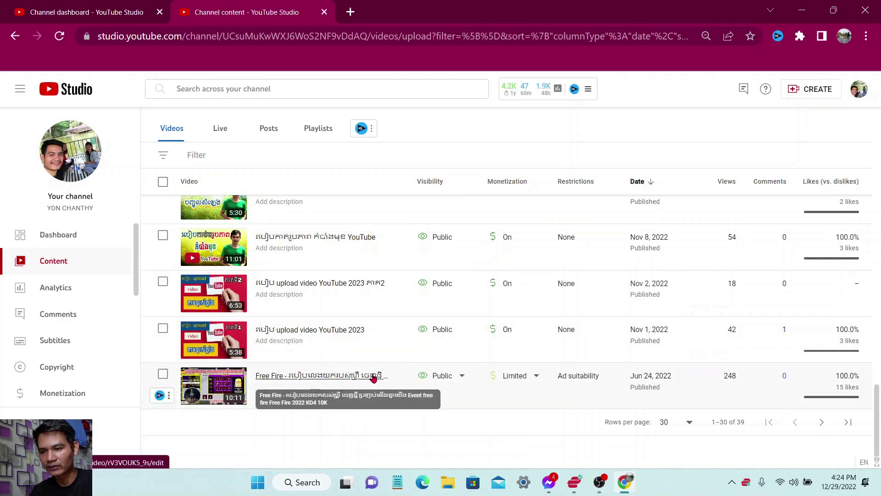
{"action": "mouse_move", "coordinate": [455, 375]}
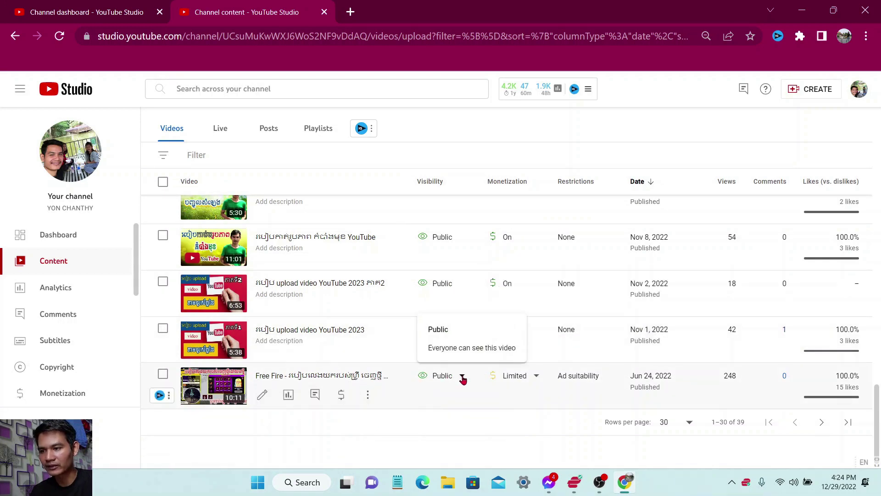
{"action": "mouse_move", "coordinate": [516, 382]}
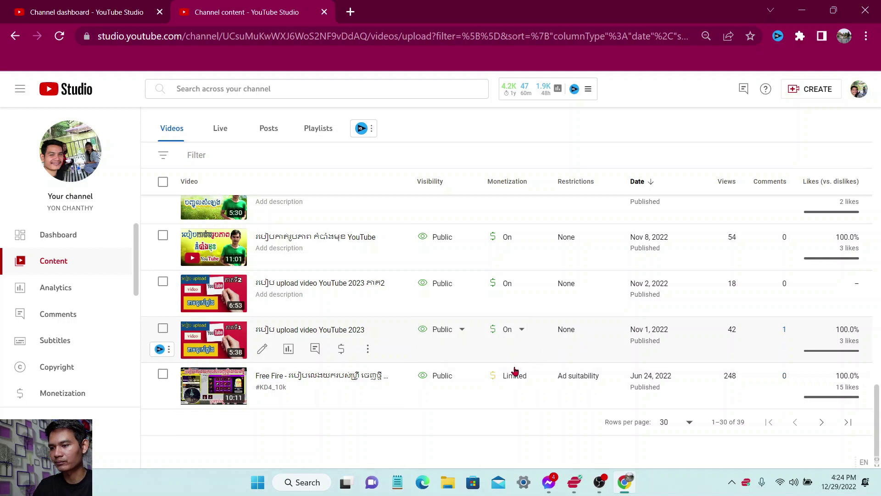
{"action": "left_click", "coordinate": [528, 377]}
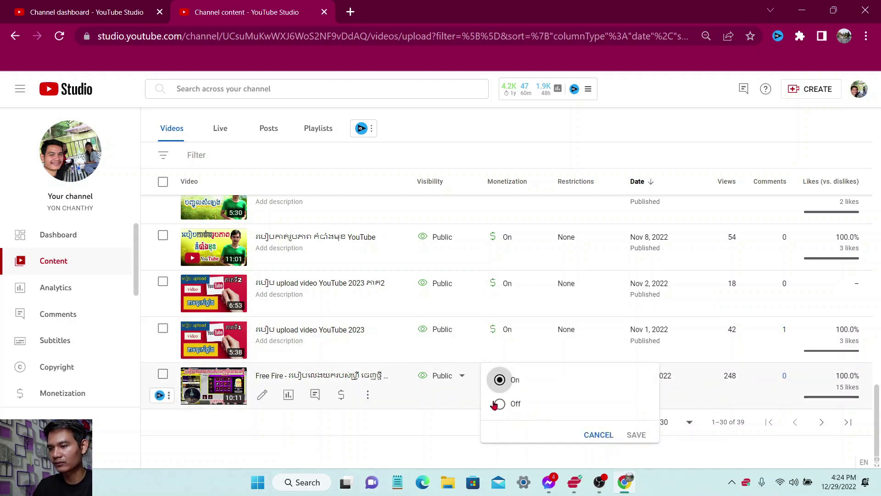
{"action": "left_click", "coordinate": [595, 436]}
{"action": "mouse_move", "coordinate": [523, 377]}
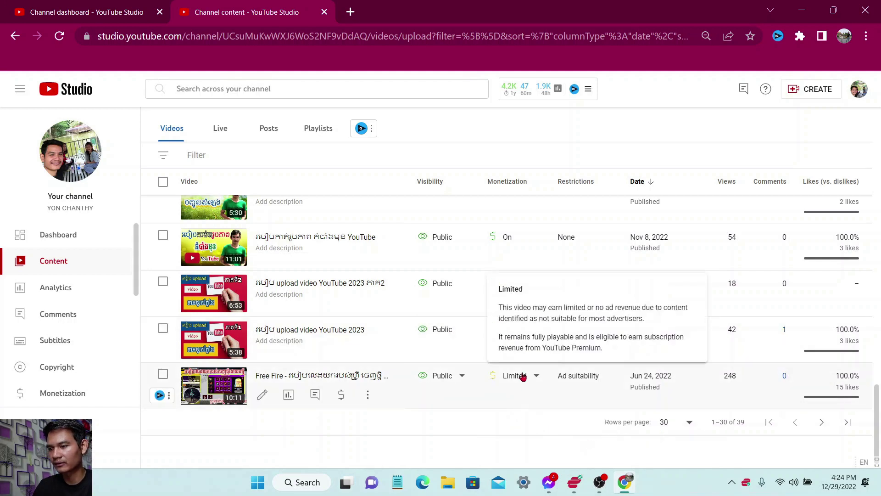
{"action": "left_click", "coordinate": [500, 376]}
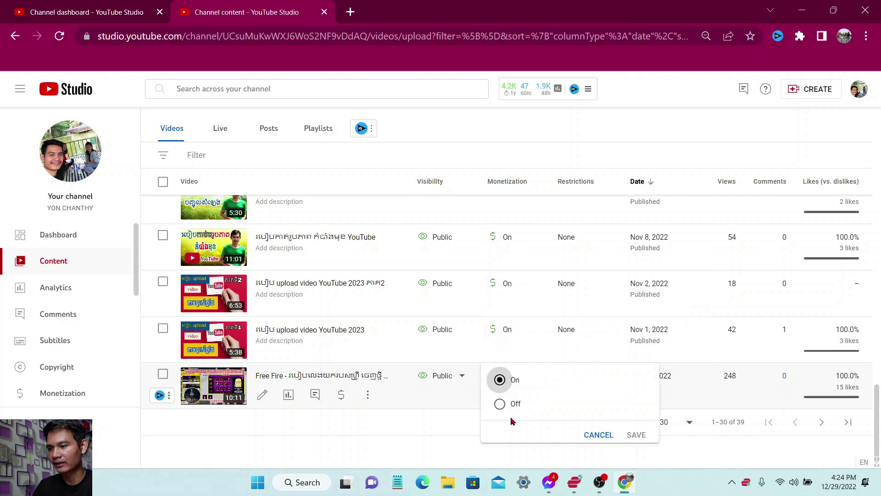
{"action": "left_click", "coordinate": [593, 433]}
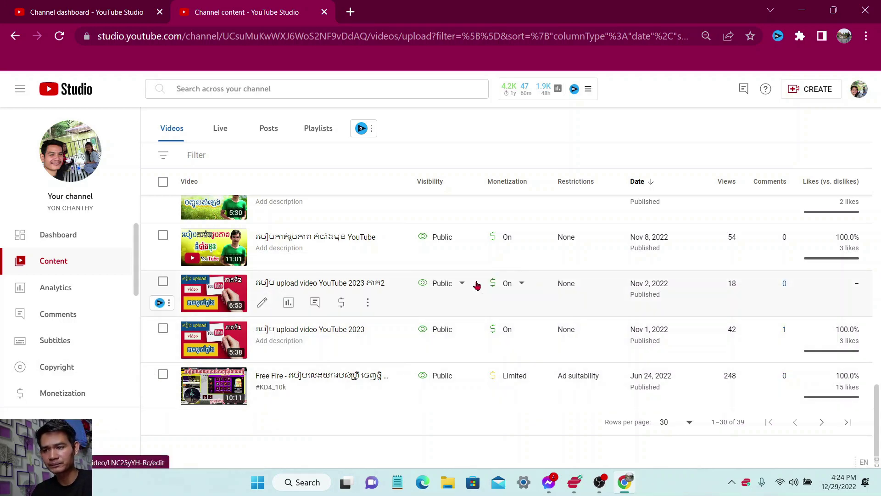
Look back over the monetization status of the newer videos and close both YouTube Studio tabs
{"action": "scroll", "coordinate": [490, 341], "scroll_direction": "up", "scroll_amount": 3}
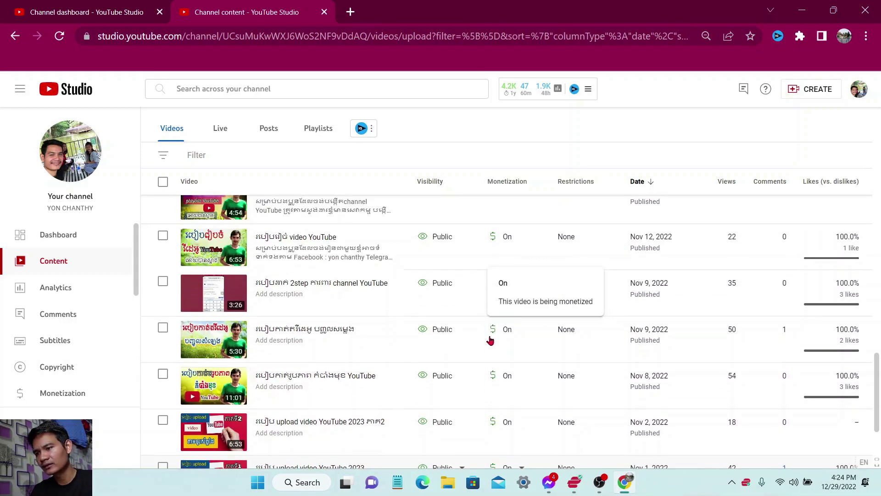
{"action": "scroll", "coordinate": [489, 341], "scroll_direction": "up", "scroll_amount": 8}
{"action": "scroll", "coordinate": [395, 304], "scroll_direction": "up", "scroll_amount": 5}
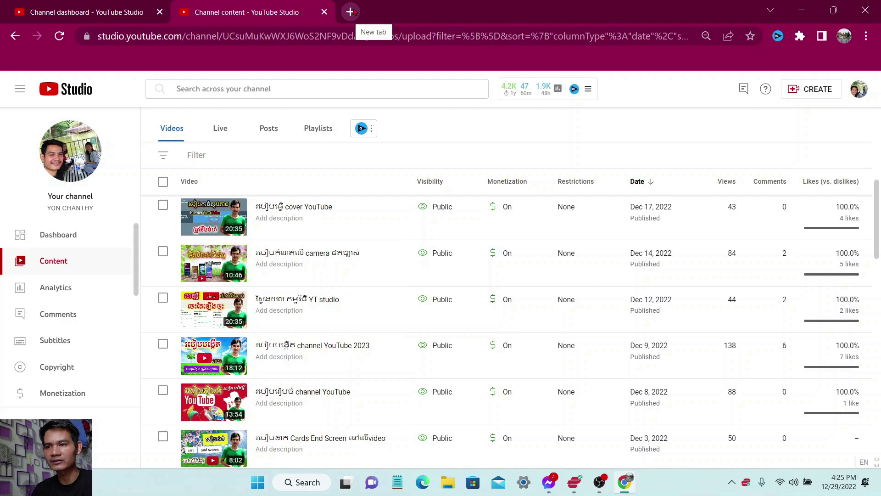
{"action": "left_click", "coordinate": [324, 12]}
{"action": "left_click", "coordinate": [160, 12]}
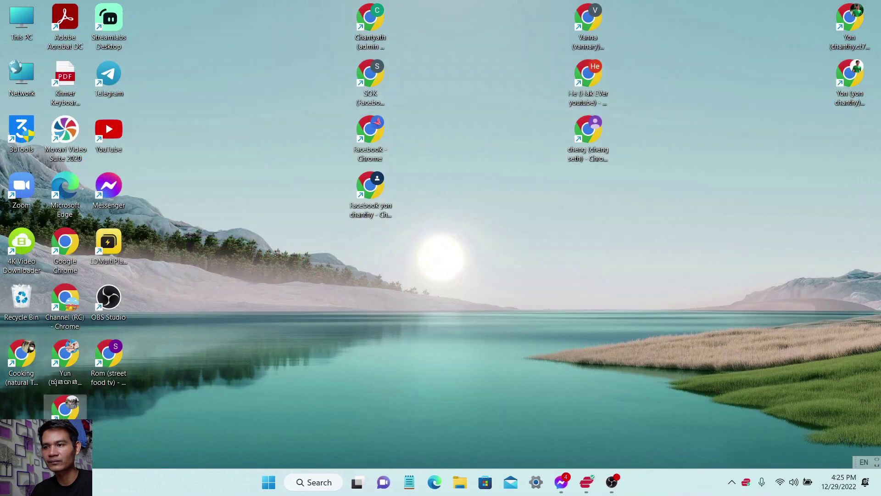
Refresh the desktop, open Chrome with the channel's profile and search Google for google adsense
{"action": "right_click", "coordinate": [618, 239]}
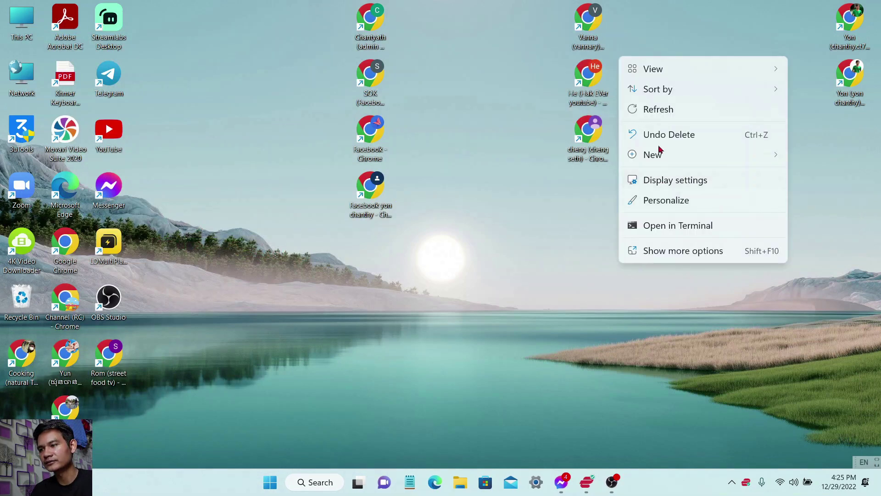
{"action": "left_click", "coordinate": [673, 109]}
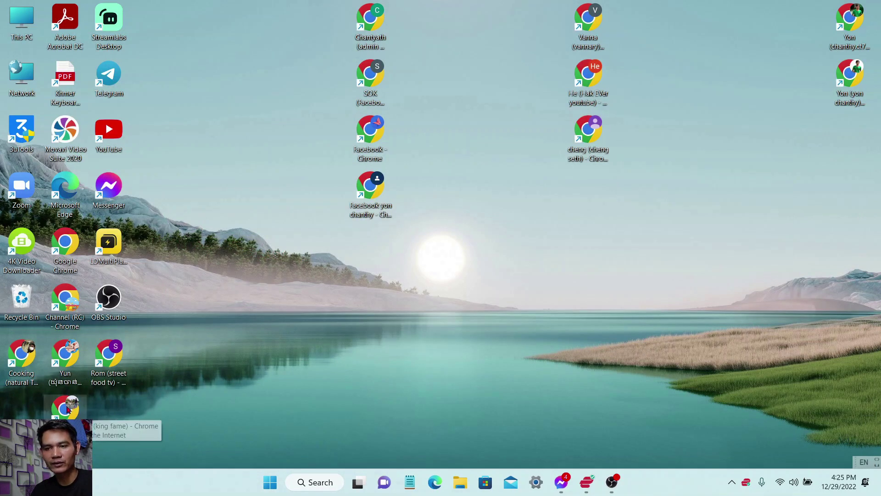
{"action": "double_click", "coordinate": [68, 409]}
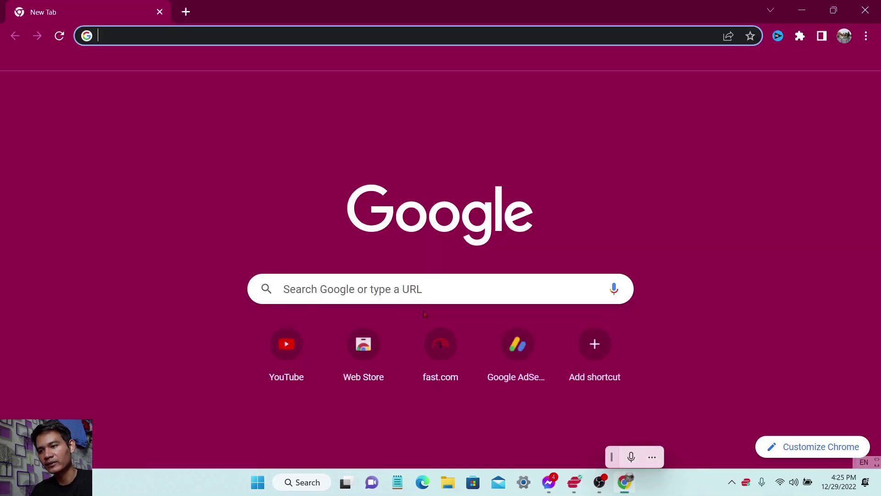
{"action": "left_click", "coordinate": [320, 289]}
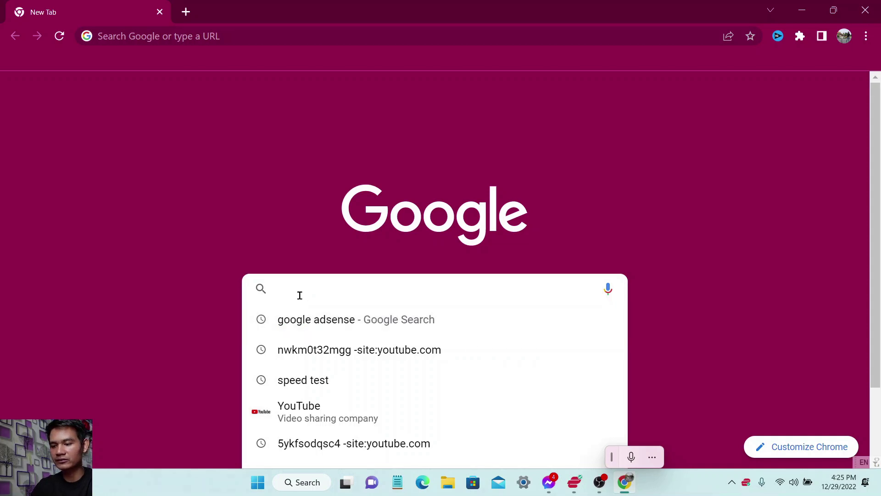
{"action": "type", "text": "goog"}
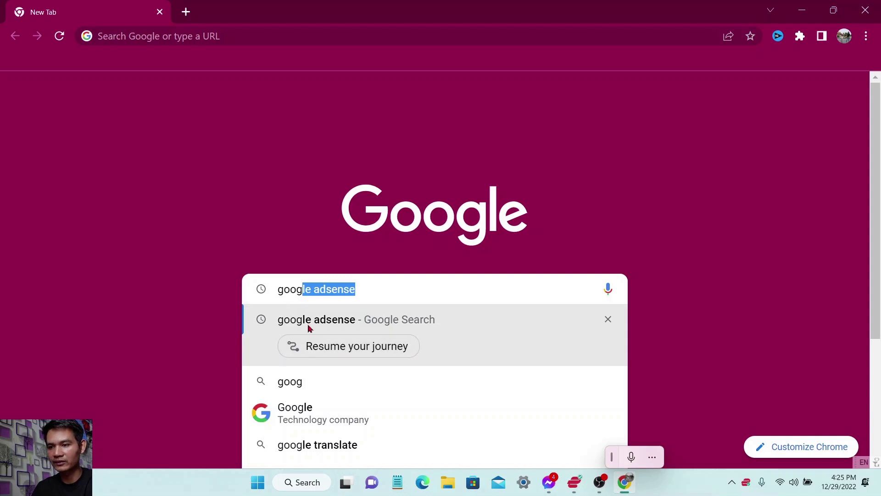
{"action": "left_click", "coordinate": [276, 323]}
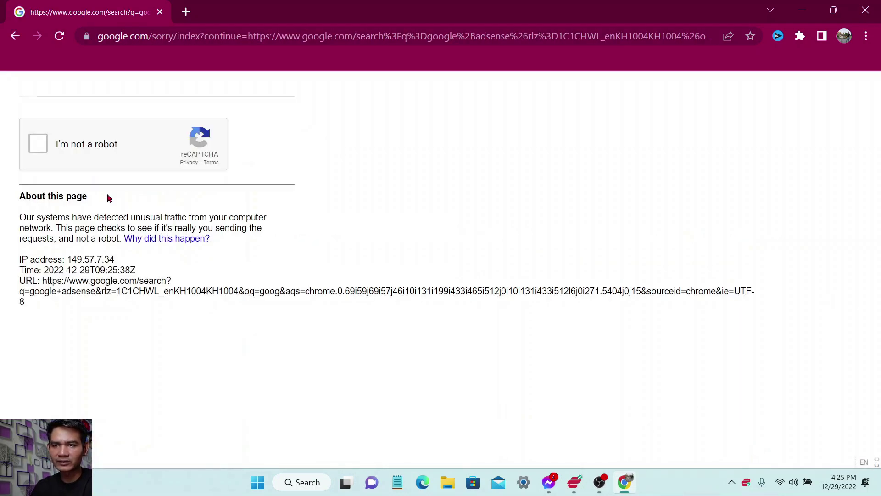
Complete the reCAPTCHA check by selecting and verifying all squares with traffic lights
{"action": "left_click", "coordinate": [37, 146]}
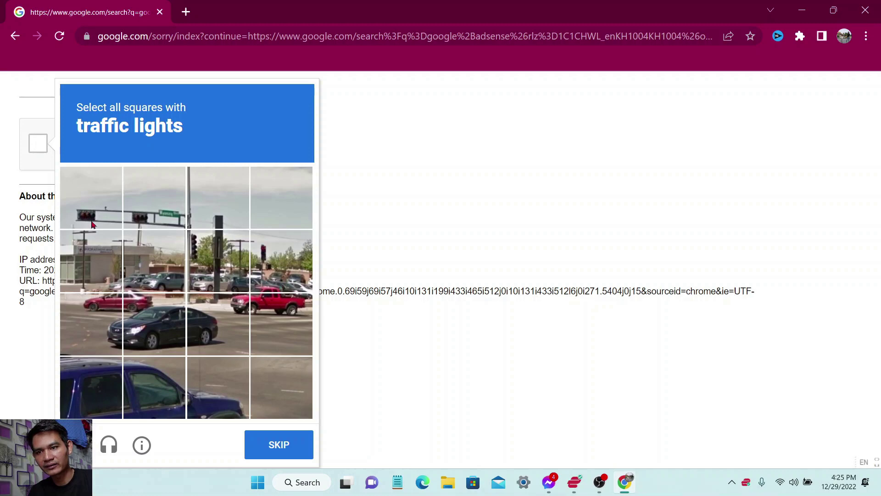
{"action": "left_click", "coordinate": [103, 209]}
{"action": "left_click", "coordinate": [149, 213]}
{"action": "left_click", "coordinate": [206, 252]}
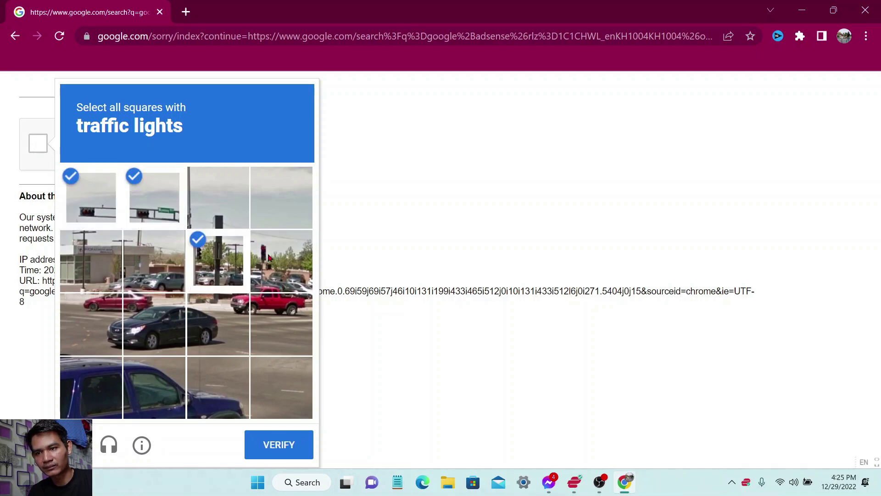
{"action": "left_click", "coordinate": [271, 258]}
{"action": "left_click", "coordinate": [280, 445]}
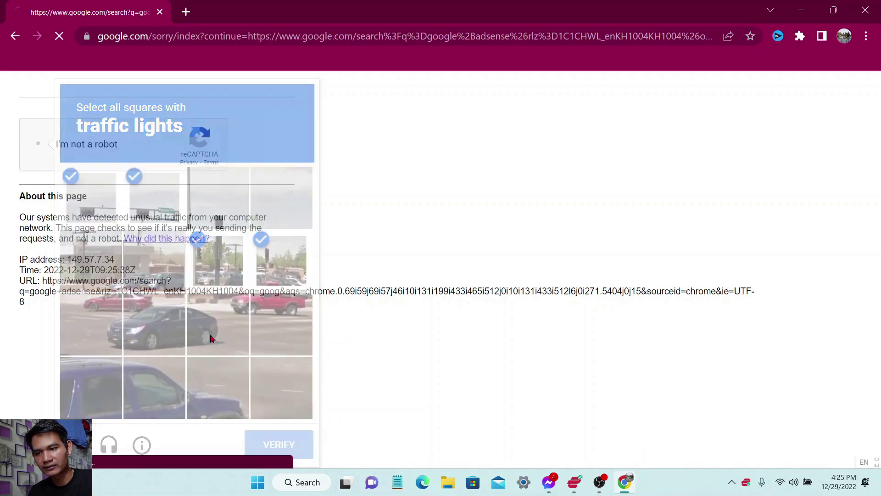
Open the Google AdSense sign-in page from the search results and check which Google account is signed in
{"action": "scroll", "coordinate": [172, 281], "scroll_direction": "down", "scroll_amount": 3}
{"action": "scroll", "coordinate": [172, 294], "scroll_direction": "up", "scroll_amount": 3}
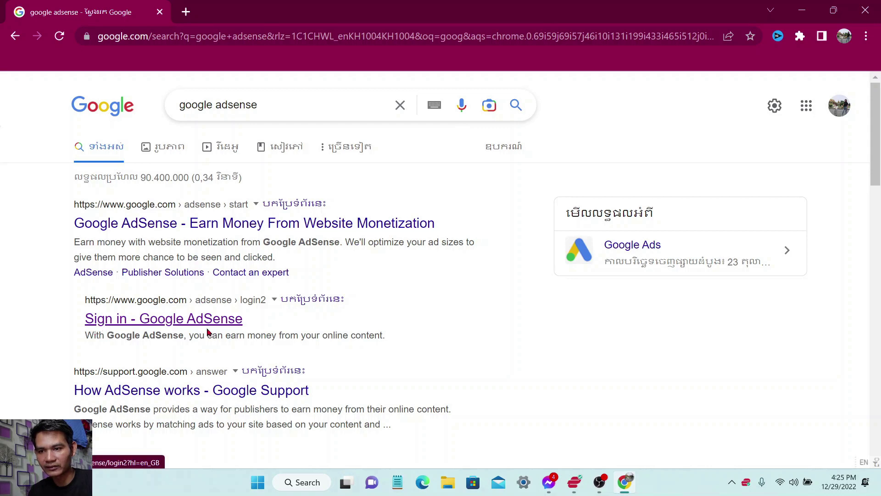
{"action": "left_click", "coordinate": [159, 321]}
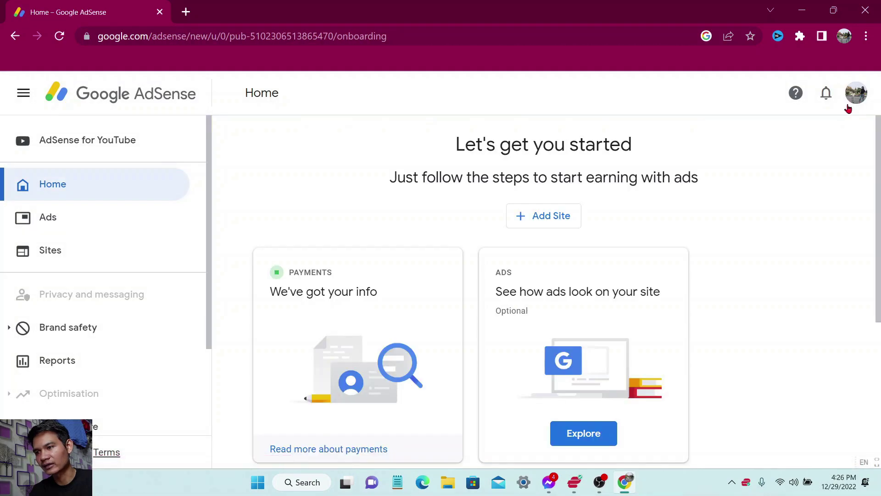
{"action": "left_click", "coordinate": [857, 98]}
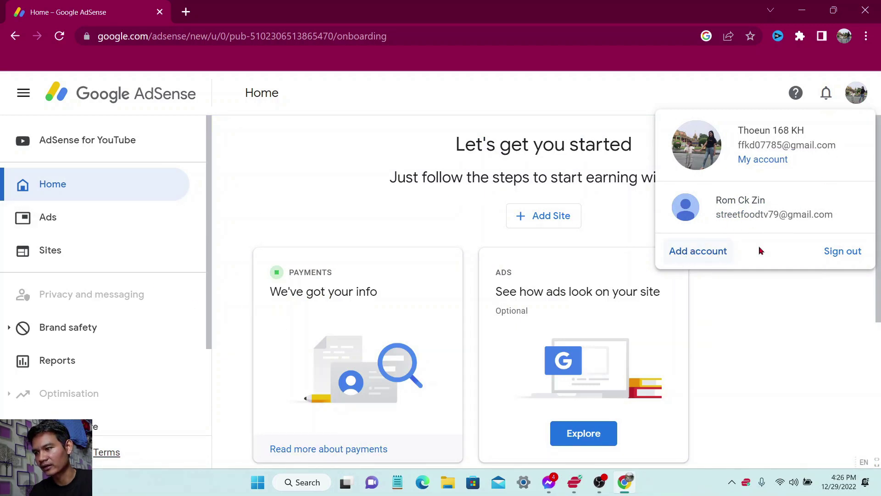
{"action": "left_click", "coordinate": [853, 95]}
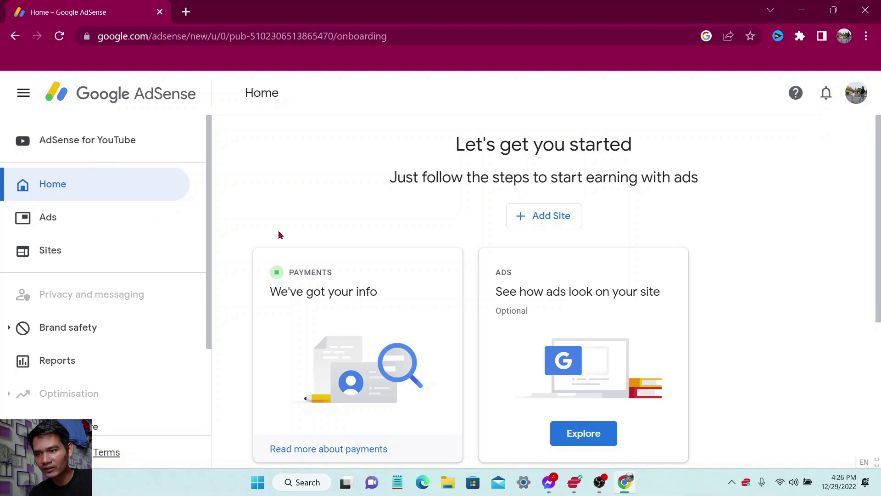
Review the setup cards on the AdSense home page and open the AdSense for YouTube page
{"action": "scroll", "coordinate": [279, 235], "scroll_direction": "down", "scroll_amount": 4}
{"action": "scroll", "coordinate": [282, 235], "scroll_direction": "up", "scroll_amount": 3}
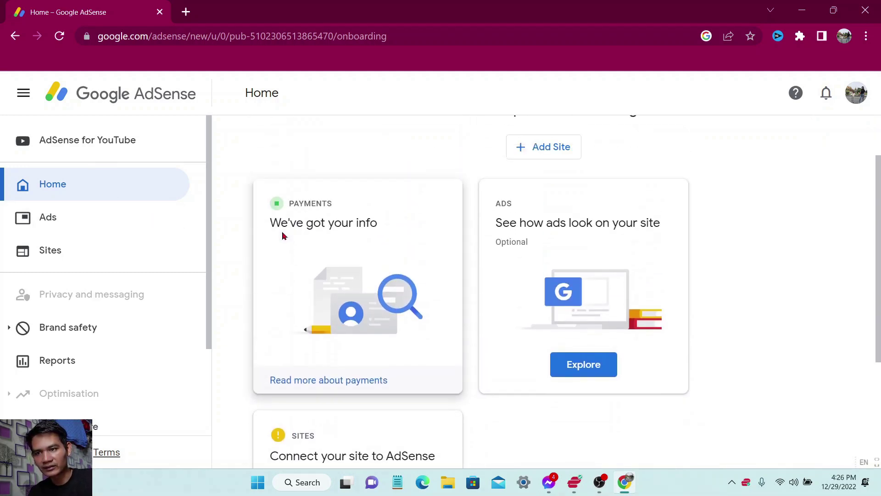
{"action": "scroll", "coordinate": [283, 236], "scroll_direction": "down", "scroll_amount": 4}
{"action": "scroll", "coordinate": [93, 333], "scroll_direction": "down", "scroll_amount": 2}
{"action": "scroll", "coordinate": [95, 331], "scroll_direction": "up", "scroll_amount": 2}
{"action": "left_click", "coordinate": [79, 141]}
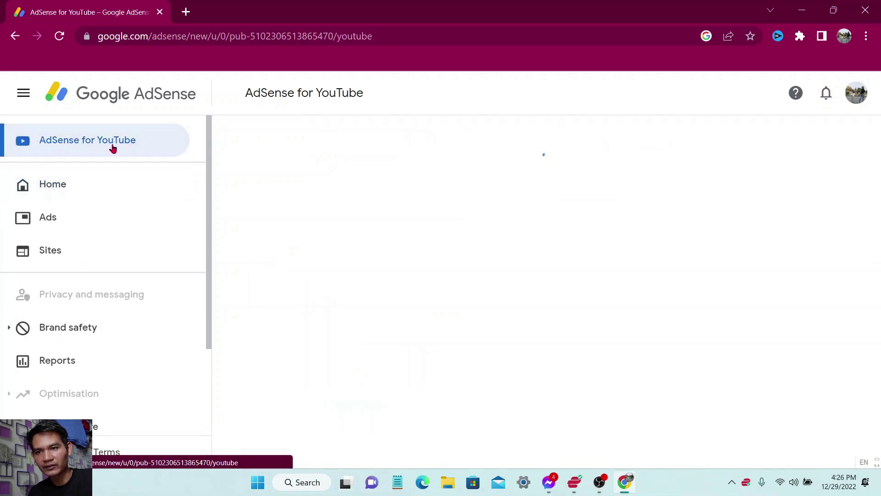
{"action": "scroll", "coordinate": [349, 250], "scroll_direction": "down", "scroll_amount": 3}
{"action": "scroll", "coordinate": [363, 251], "scroll_direction": "up", "scroll_amount": 3}
{"action": "scroll", "coordinate": [118, 260], "scroll_direction": "down", "scroll_amount": 3}
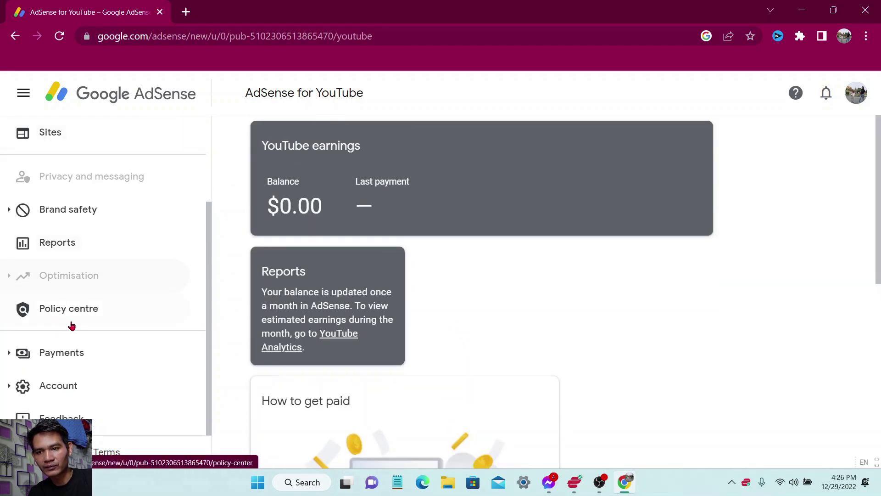
Open the payments info, switch the payments account to YouTube (Cambodia) and review its earnings, transactions and settings
{"action": "left_click", "coordinate": [64, 354]}
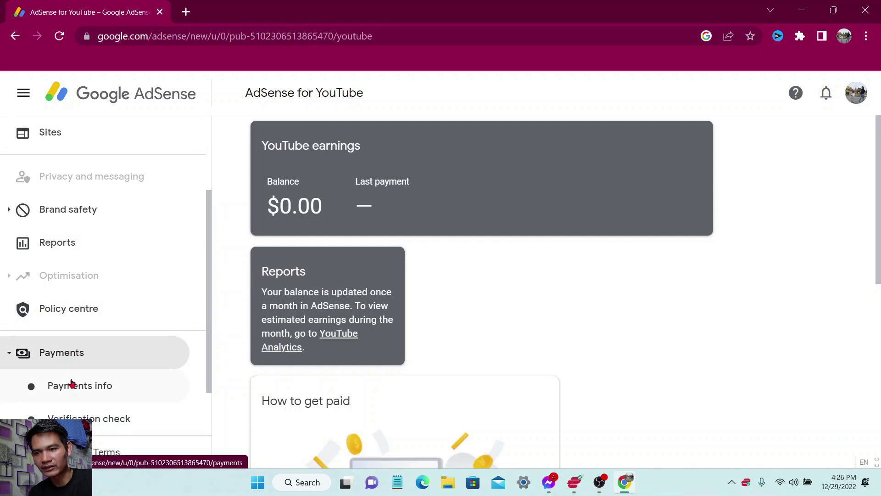
{"action": "left_click", "coordinate": [54, 392]}
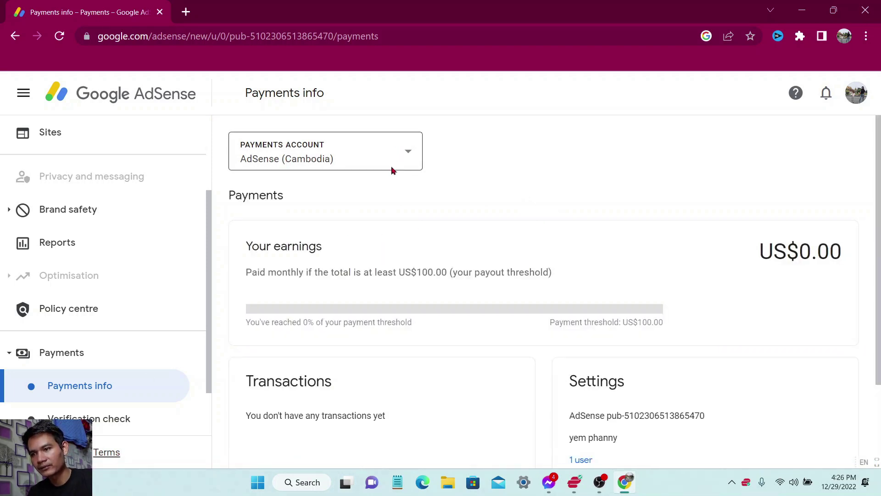
{"action": "left_click", "coordinate": [398, 151]}
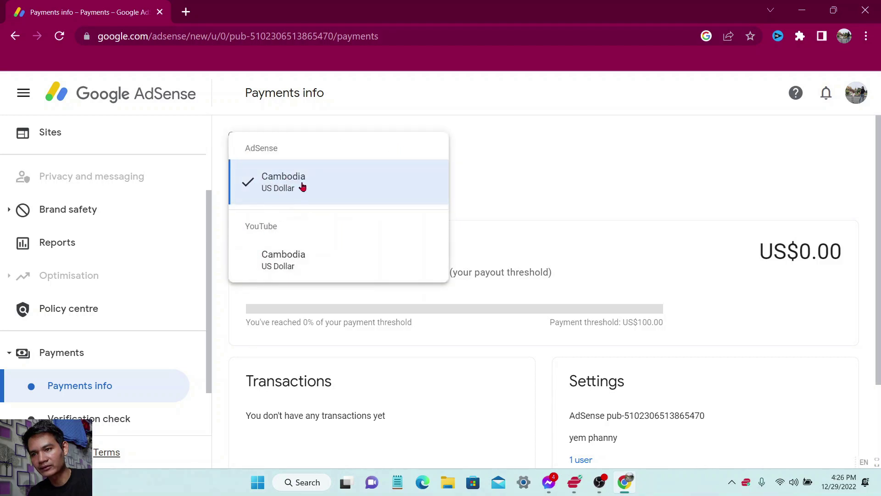
{"action": "left_click", "coordinate": [274, 261]}
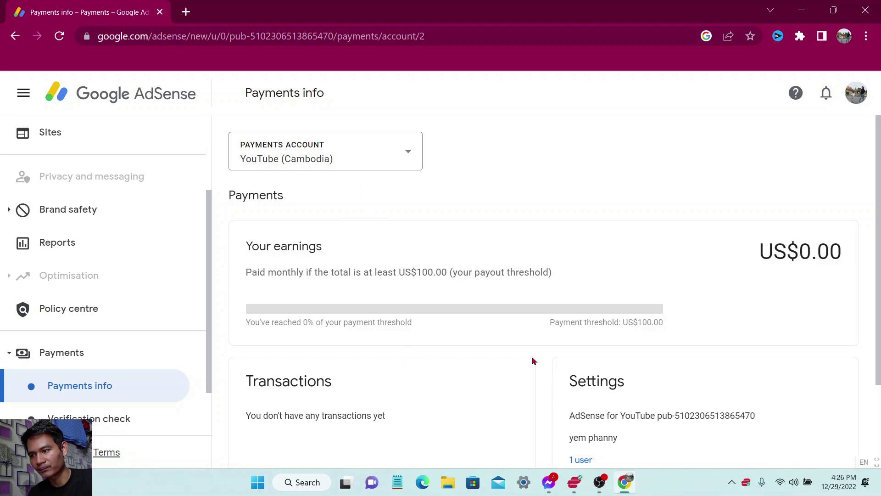
{"action": "scroll", "coordinate": [533, 361], "scroll_direction": "down", "scroll_amount": 1}
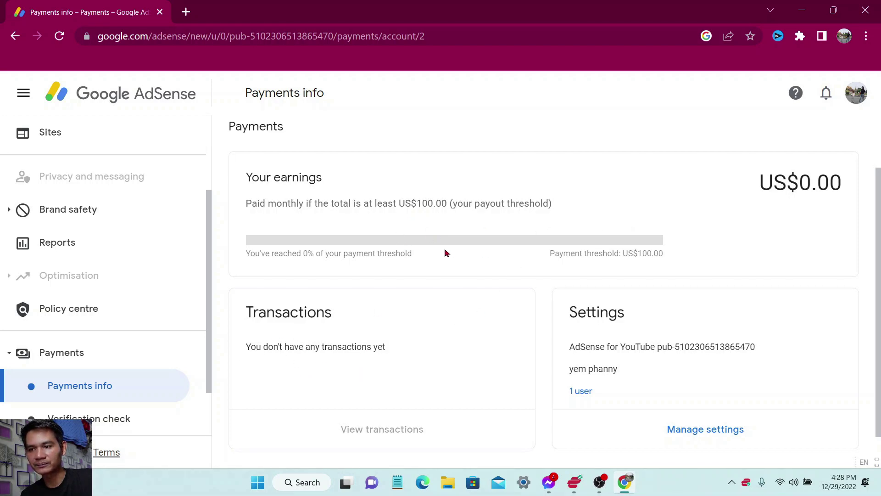
{"action": "scroll", "coordinate": [444, 253], "scroll_direction": "down", "scroll_amount": 1}
{"action": "scroll", "coordinate": [444, 253], "scroll_direction": "up", "scroll_amount": 2}
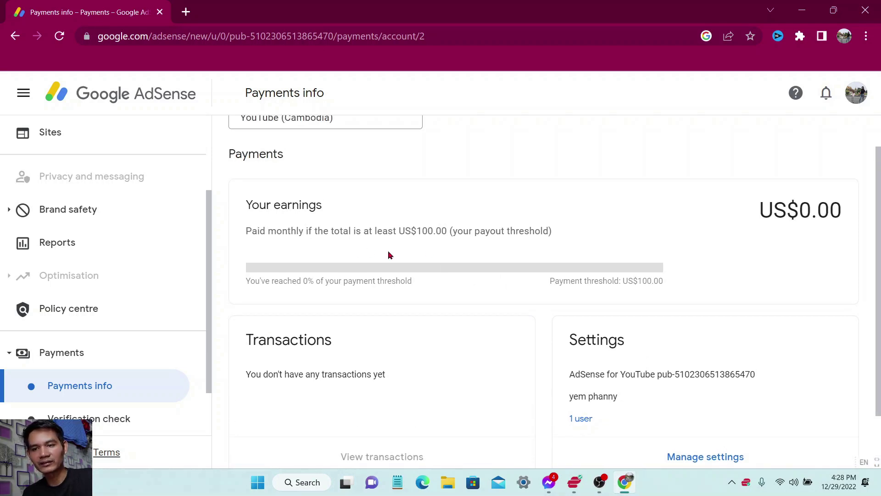
{"action": "scroll", "coordinate": [388, 256], "scroll_direction": "up", "scroll_amount": 1}
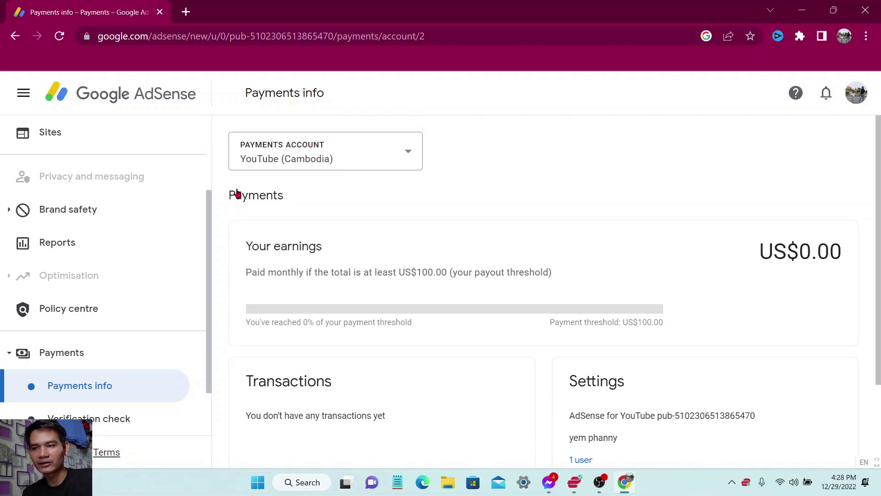
Open a new browser tab and copy the web address of the AdSense payments info page
{"action": "left_click", "coordinate": [186, 12]}
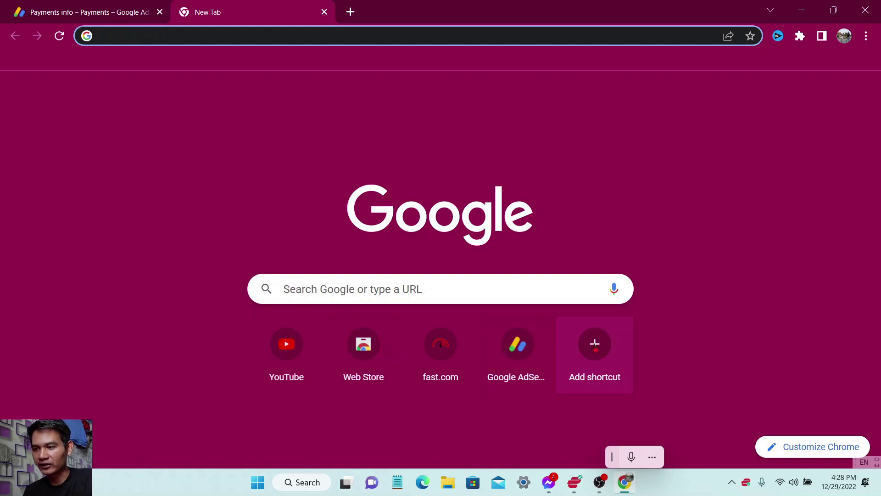
{"action": "left_click", "coordinate": [70, 14]}
{"action": "left_click", "coordinate": [170, 39]}
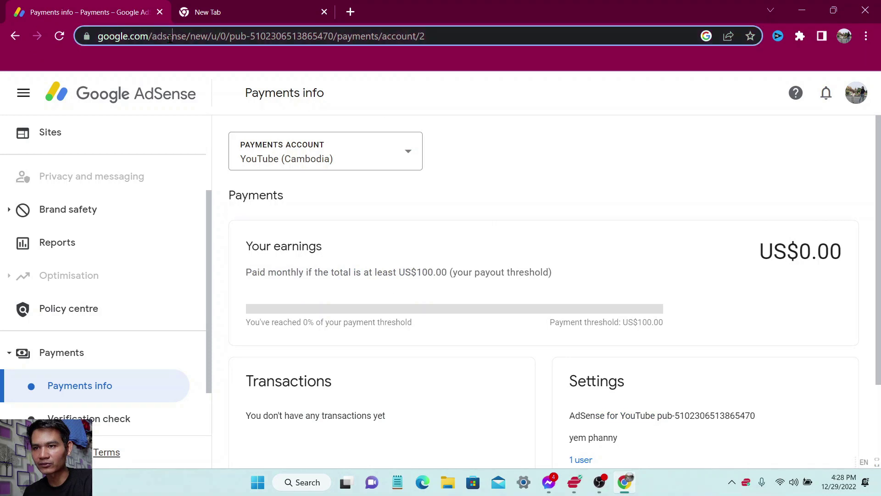
{"action": "right_click", "coordinate": [194, 37]}
{"action": "left_click", "coordinate": [255, 107]}
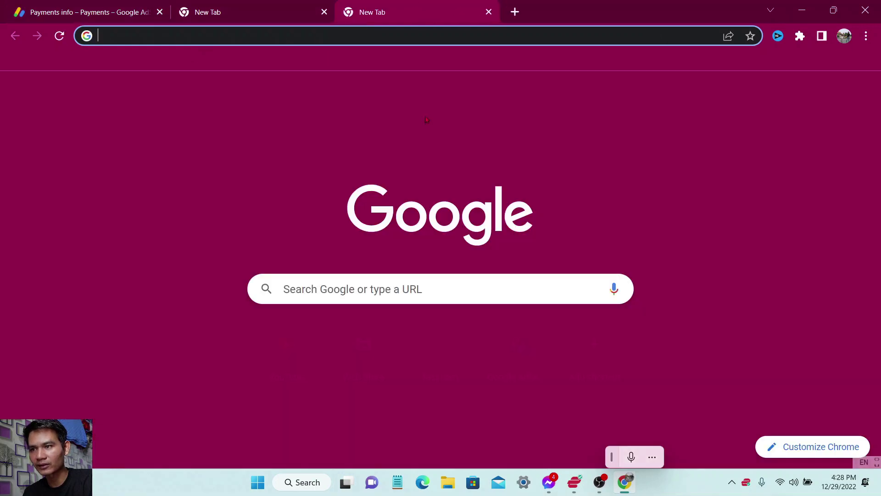
Remove the existing Google AdSense shortcut from the shortcuts on a new tab page
{"action": "left_click", "coordinate": [350, 11]}
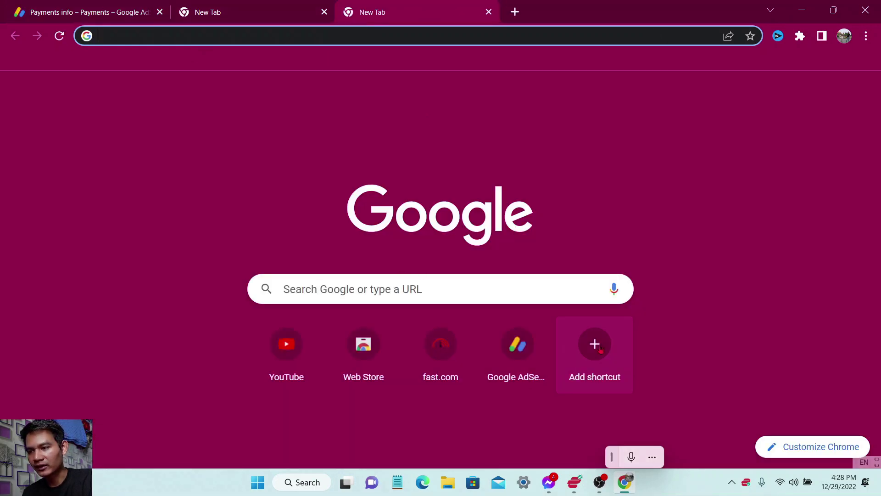
{"action": "mouse_move", "coordinate": [542, 337]}
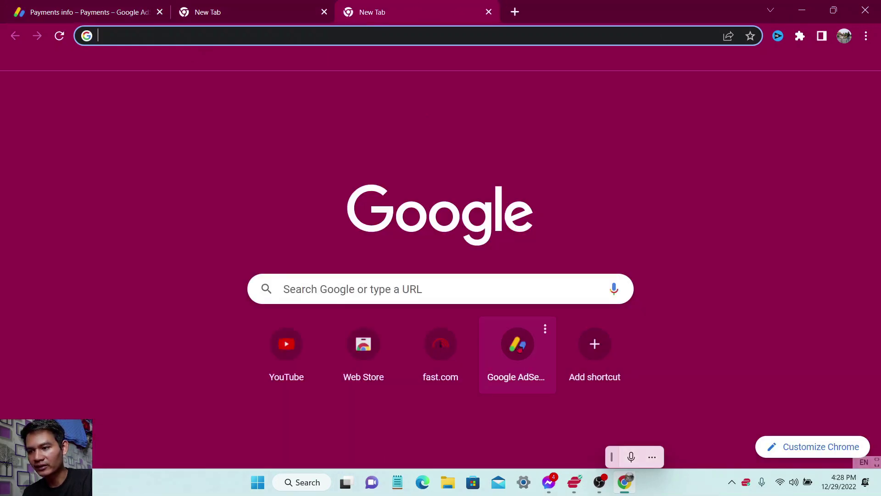
{"action": "left_click", "coordinate": [545, 330]}
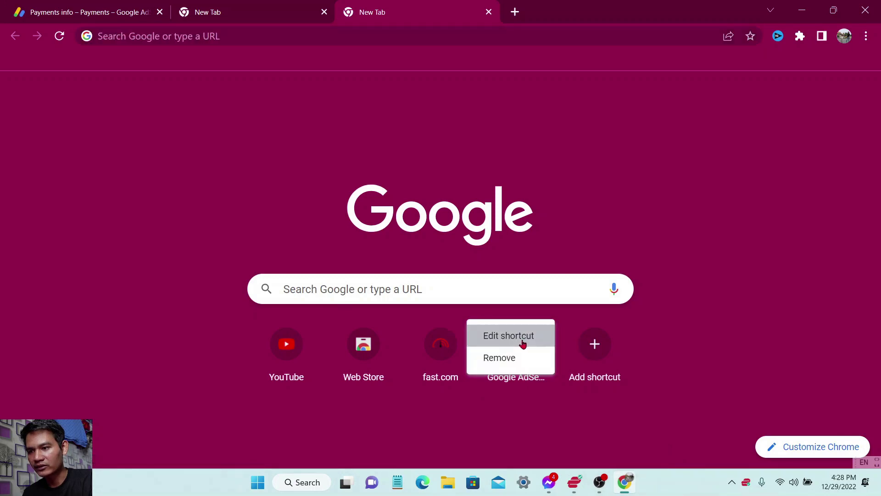
{"action": "left_click", "coordinate": [504, 357]}
Start a new shortcut on the new tab page and name it Google AdSense
{"action": "left_click", "coordinate": [556, 344]}
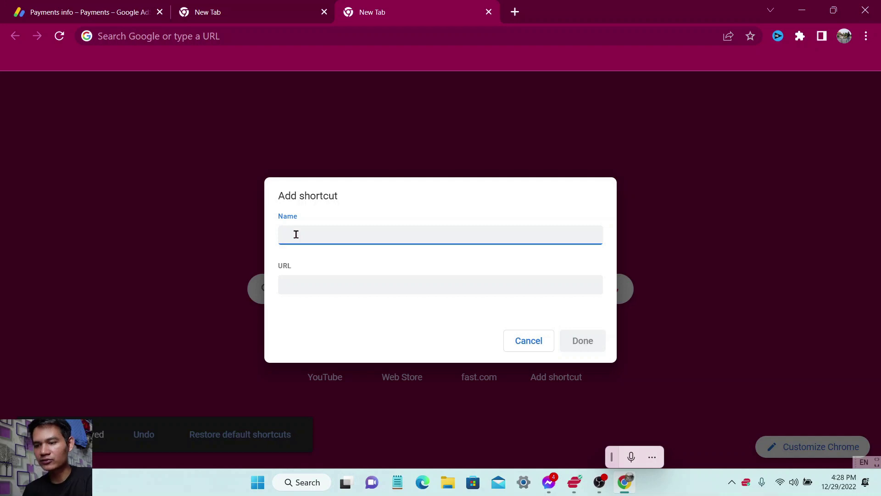
{"action": "type", "text": "goo"}
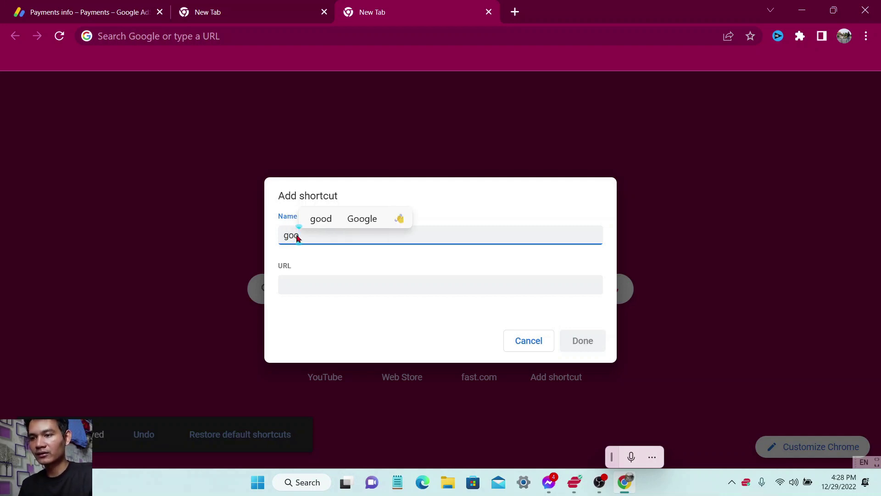
{"action": "left_click", "coordinate": [351, 218]}
{"action": "type", "text": "adse"}
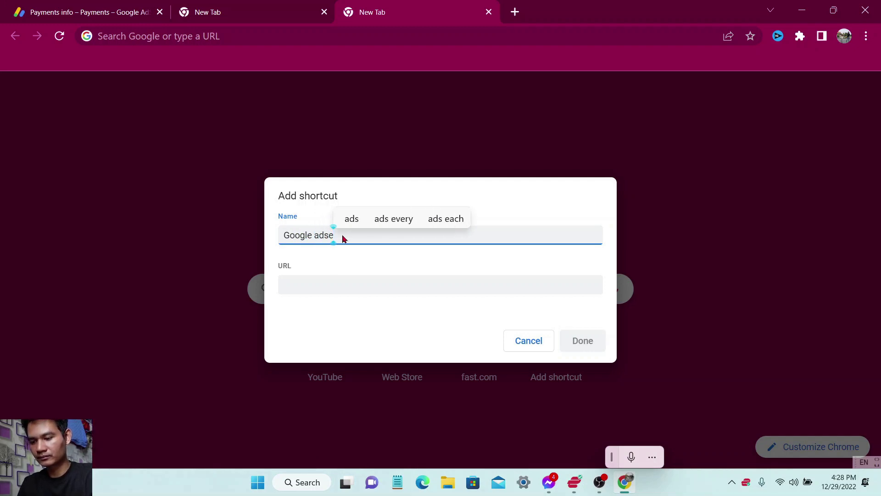
{"action": "type", "text": "n"}
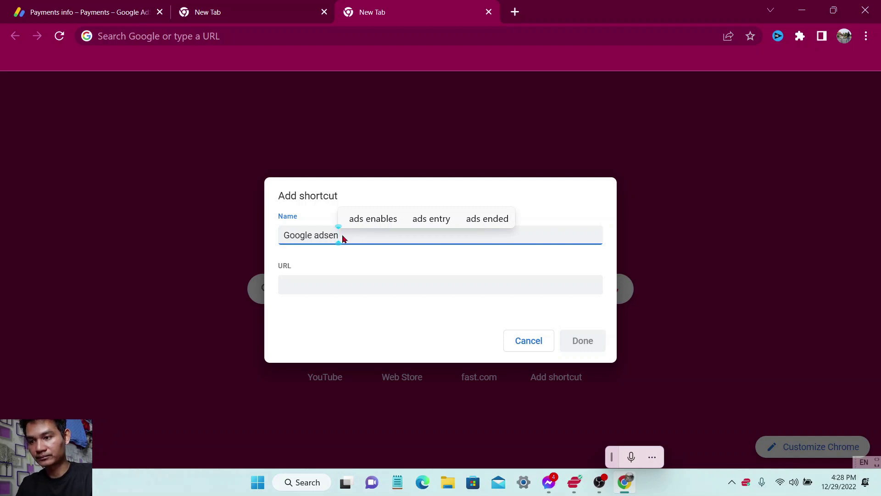
{"action": "type", "text": "s"}
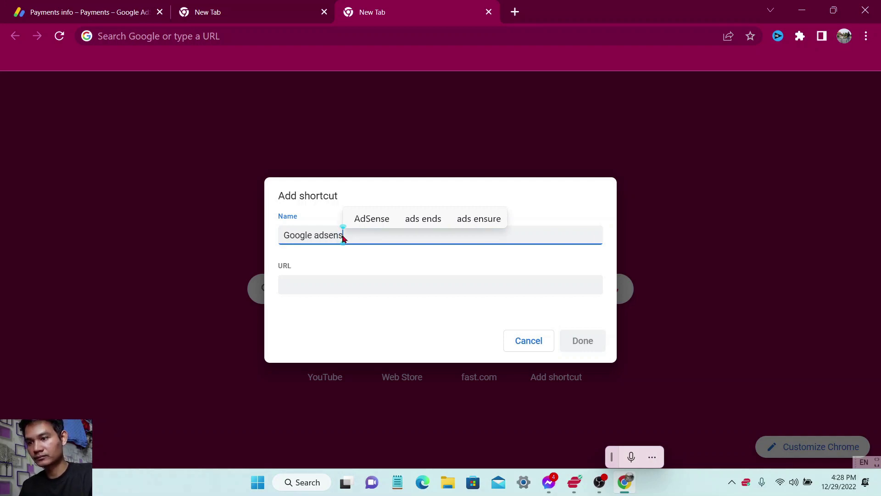
{"action": "left_click", "coordinate": [377, 223]}
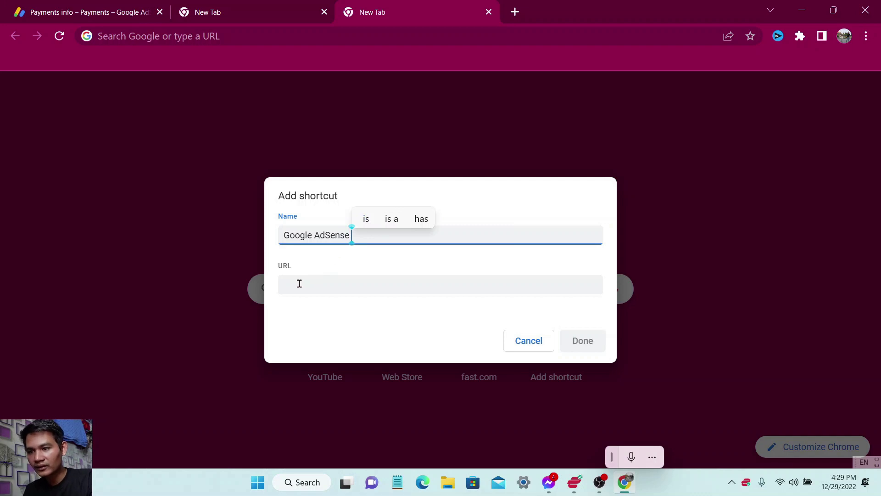
Copy the AdSense payments info page's web address into the new shortcut's URL and save the shortcut
{"action": "left_click", "coordinate": [106, 12]}
{"action": "left_click", "coordinate": [134, 34]}
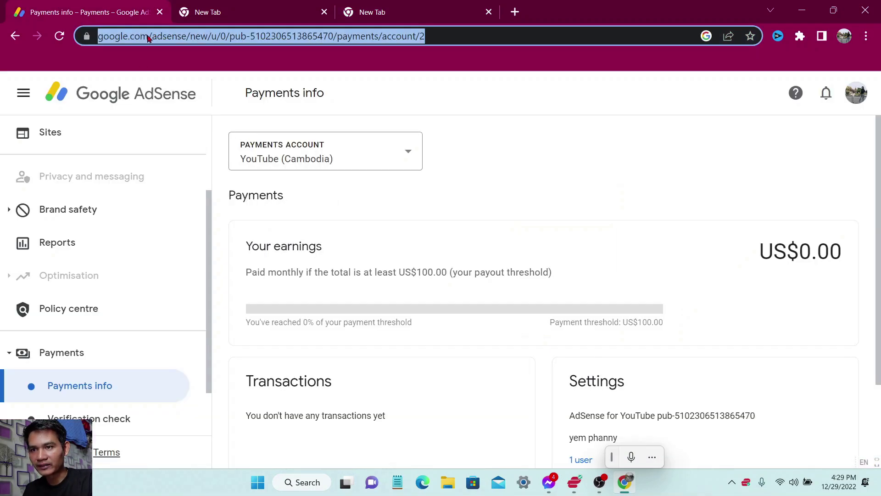
{"action": "left_click", "coordinate": [409, 6]}
{"action": "left_click", "coordinate": [284, 284]}
{"action": "right_click", "coordinate": [284, 285]}
{"action": "left_click", "coordinate": [317, 158]}
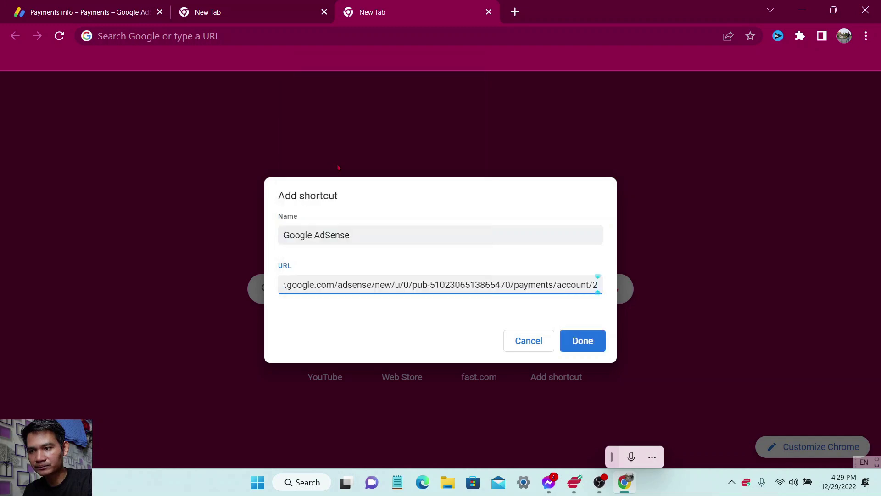
{"action": "left_click", "coordinate": [582, 340]}
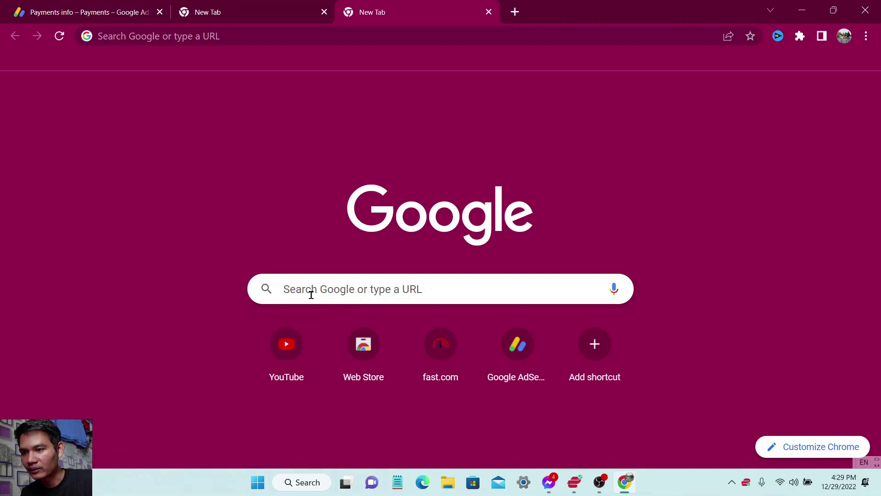
Open YouTube from its shortcut, and open the AdSense payments page from the Google AdSense shortcut in another new tab
{"action": "left_click", "coordinate": [291, 352]}
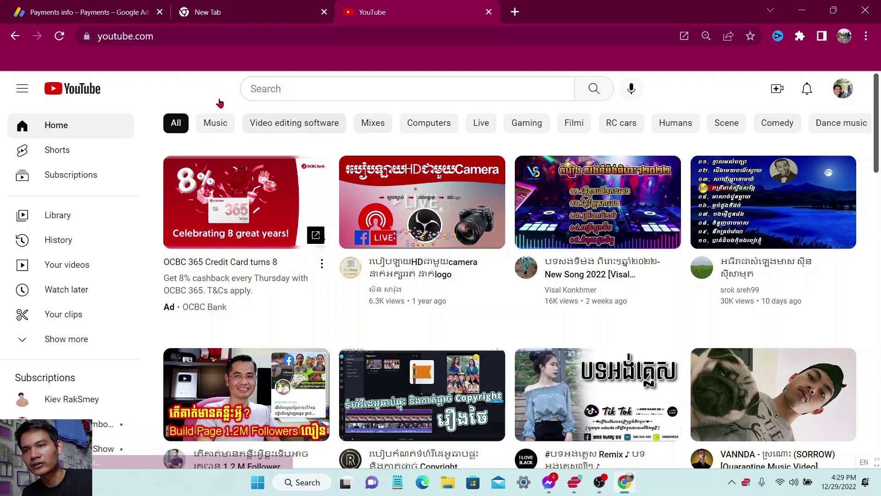
{"action": "left_click", "coordinate": [119, 36]}
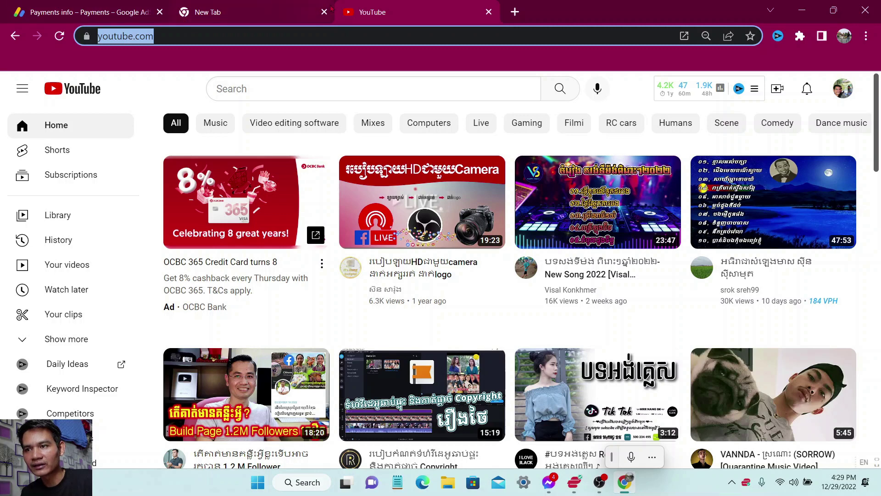
{"action": "left_click", "coordinate": [515, 11]}
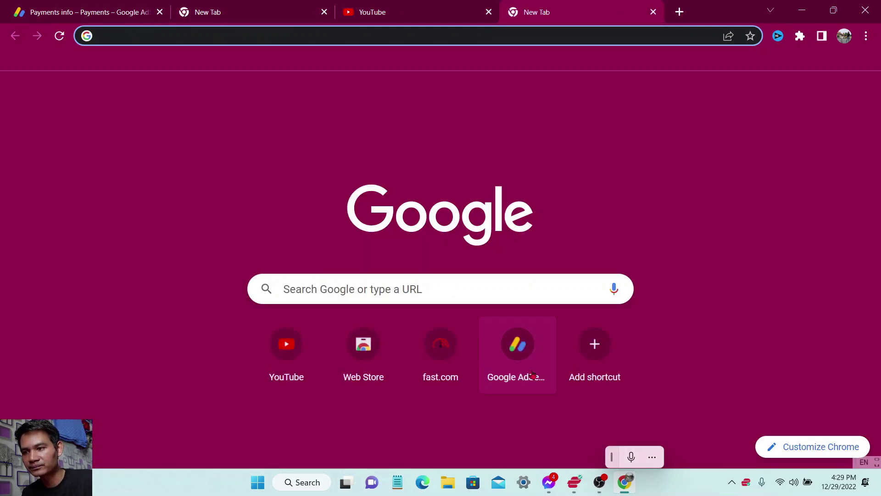
{"action": "left_click", "coordinate": [525, 349]}
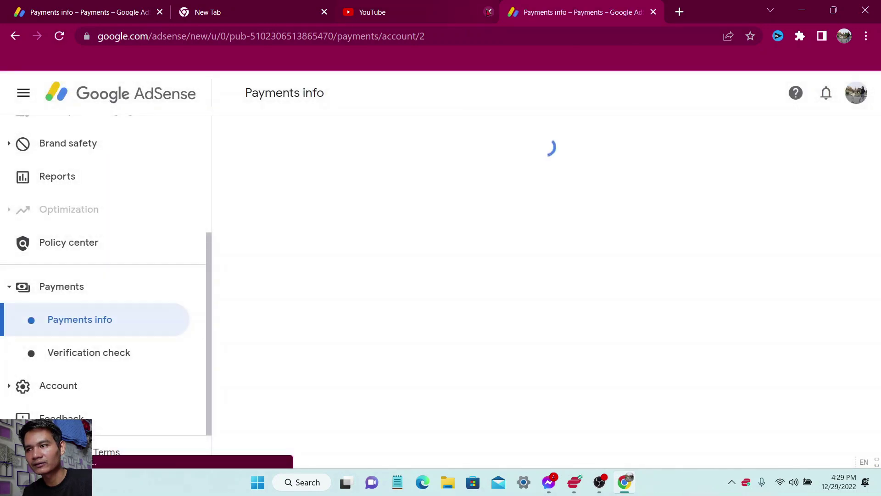
Close the YouTube tab and the empty new tab, keeping the AdSense payments pages open
{"action": "left_click", "coordinate": [488, 12]}
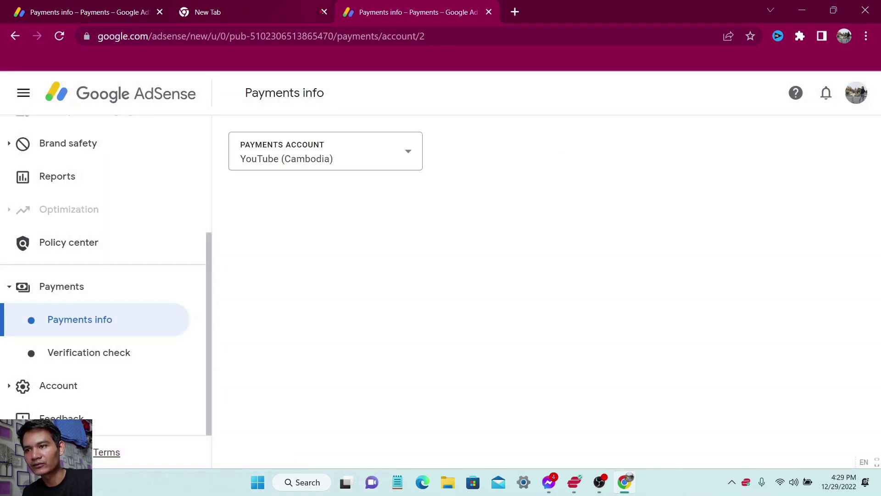
{"action": "left_click", "coordinate": [320, 11]}
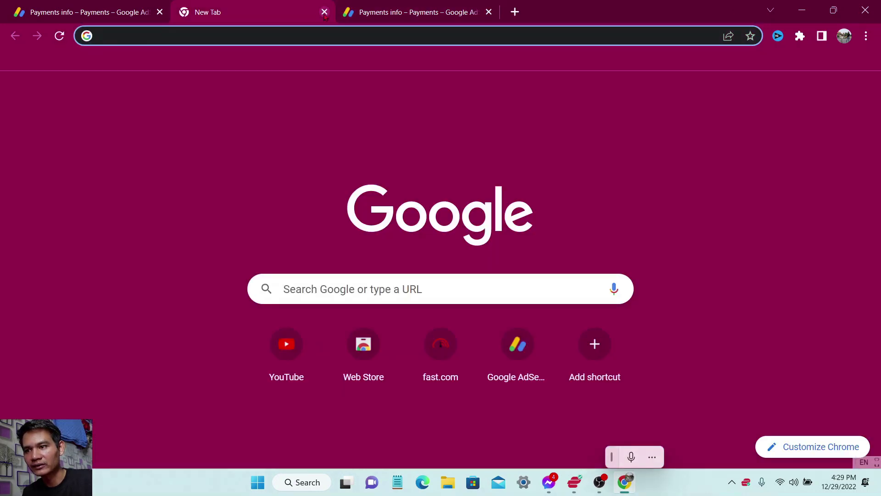
{"action": "left_click", "coordinate": [324, 11]}
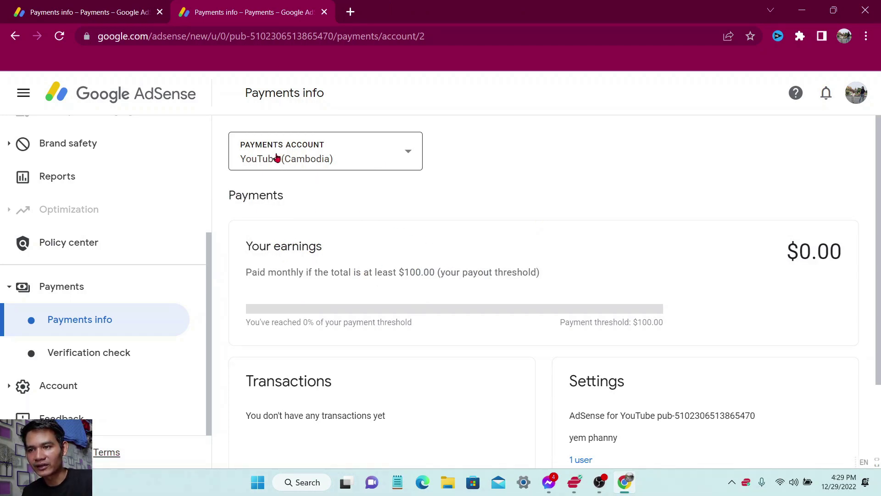
View the AdSense (Cambodia) payments account and switch back to the YouTube (Cambodia) account
{"action": "left_click", "coordinate": [364, 156]}
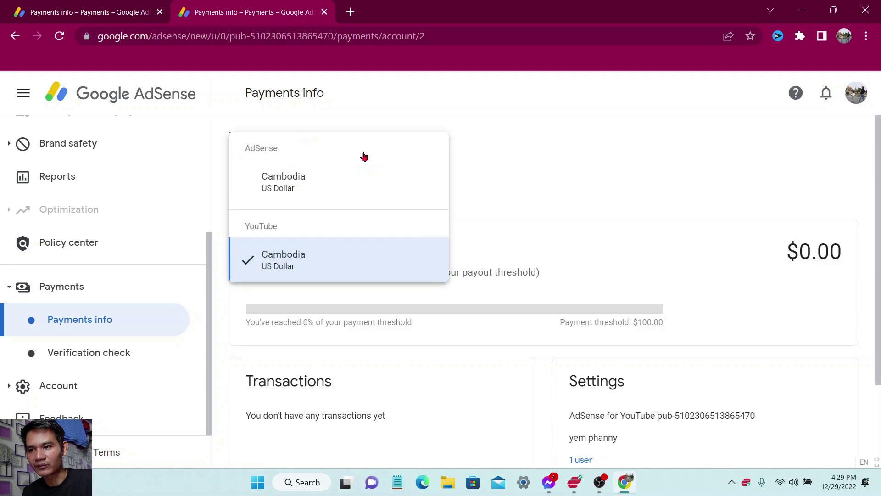
{"action": "left_click", "coordinate": [263, 186]}
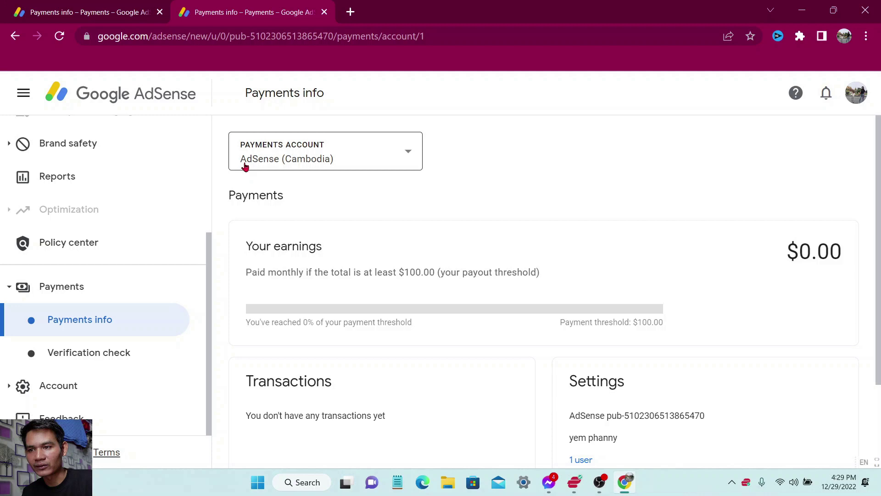
{"action": "left_click", "coordinate": [352, 155]}
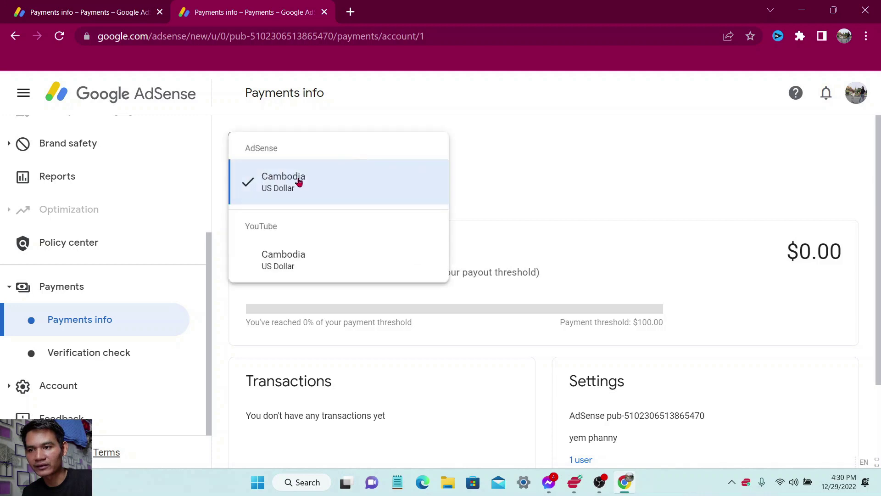
{"action": "left_click", "coordinate": [274, 263]}
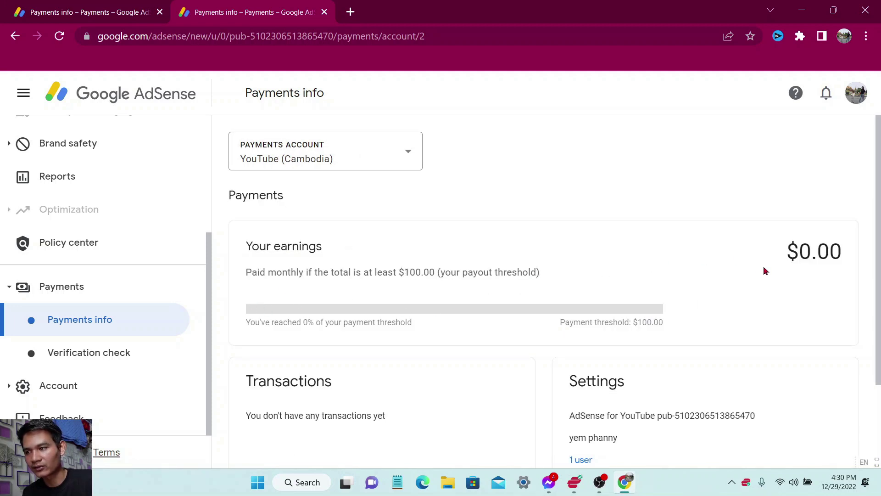
Examine the YouTube payments account's earnings, payout threshold, transactions and settings on the payments info page
{"action": "left_click_drag", "start_coordinate": [399, 271], "coordinate": [442, 273]}
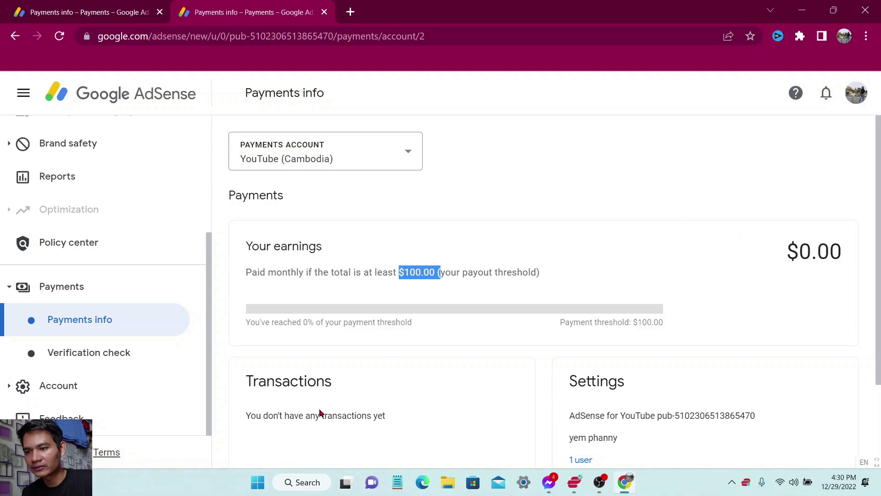
{"action": "scroll", "coordinate": [321, 404], "scroll_direction": "down", "scroll_amount": 2}
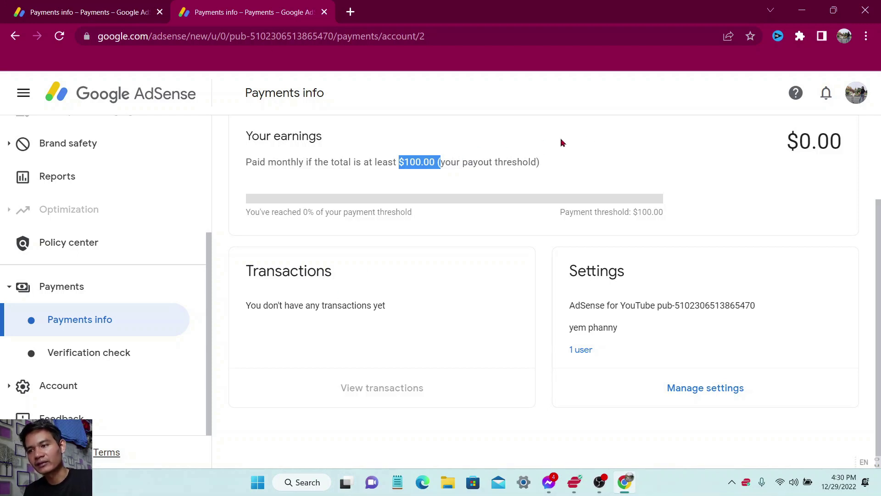
{"action": "left_click", "coordinate": [591, 139]}
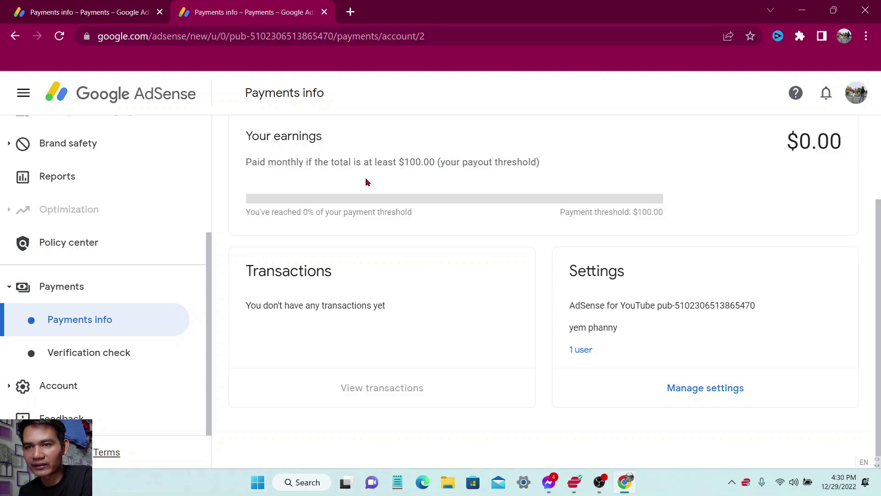
{"action": "scroll", "coordinate": [365, 181], "scroll_direction": "up", "scroll_amount": 2}
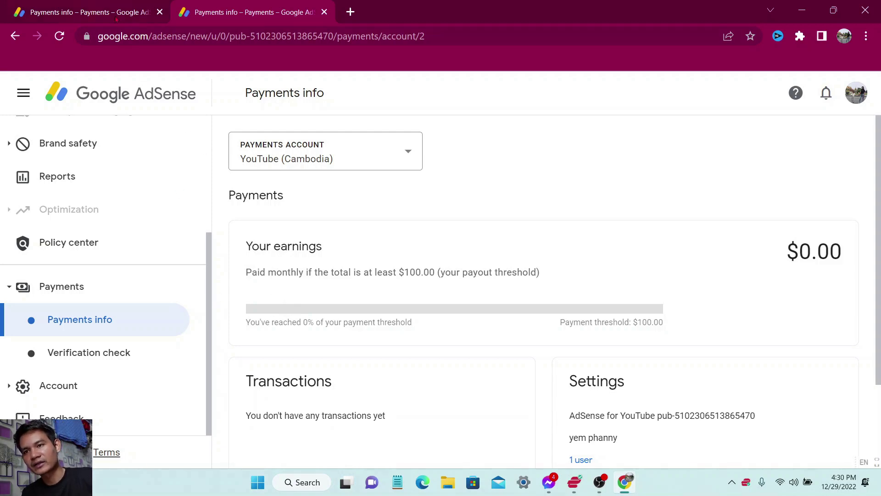
{"action": "left_click", "coordinate": [350, 11]}
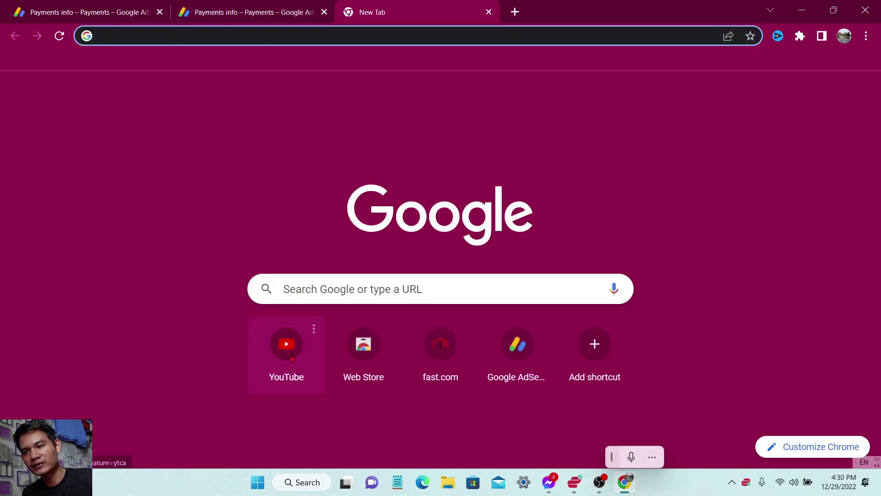
{"action": "left_click", "coordinate": [273, 13]}
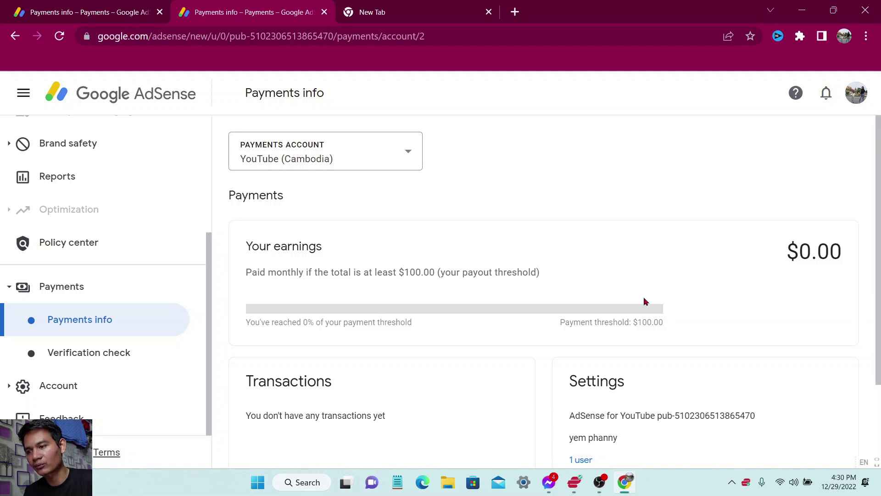
{"action": "scroll", "coordinate": [358, 406], "scroll_direction": "down", "scroll_amount": 1}
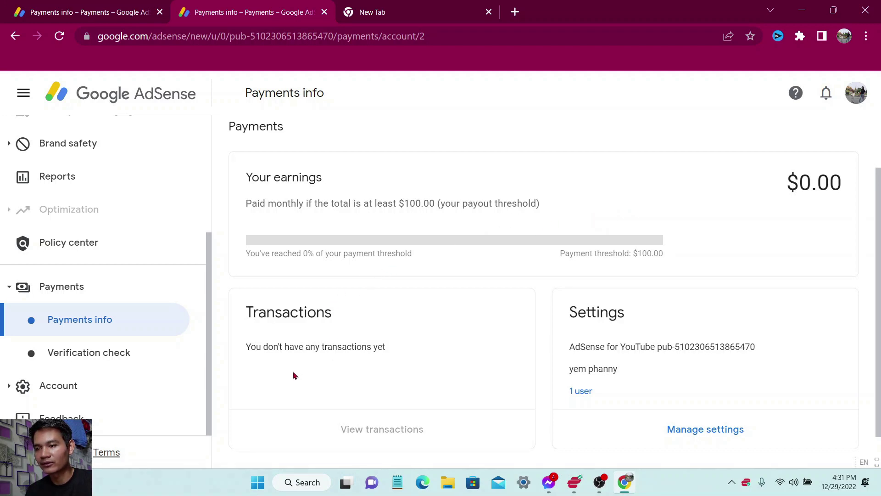
{"action": "scroll", "coordinate": [416, 277], "scroll_direction": "up", "scroll_amount": 2}
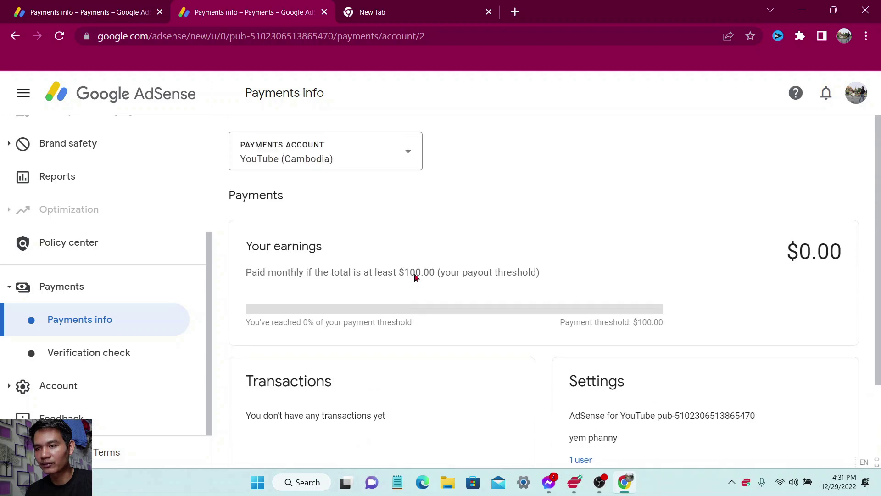
Open the AdSense home page and review its payments, ads and sites setup cards
{"action": "scroll", "coordinate": [160, 200], "scroll_direction": "up", "scroll_amount": 4}
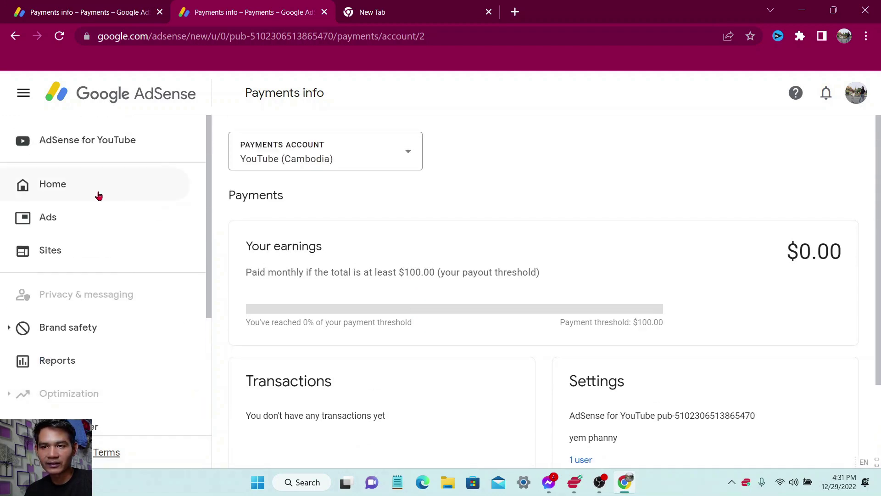
{"action": "left_click", "coordinate": [62, 184]}
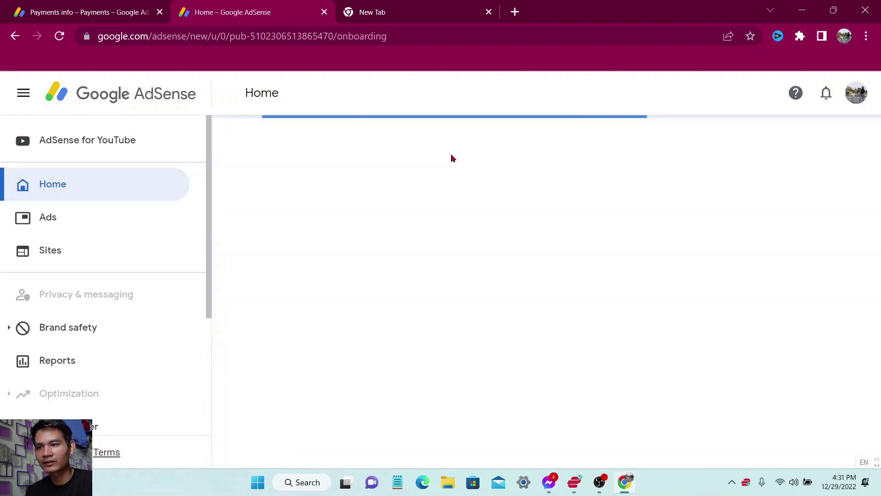
{"action": "scroll", "coordinate": [443, 262], "scroll_direction": "down", "scroll_amount": 5}
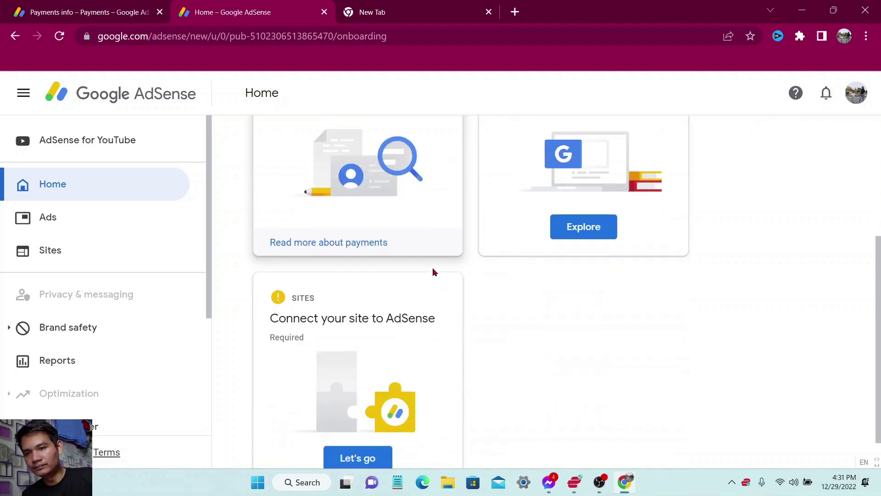
{"action": "scroll", "coordinate": [435, 270], "scroll_direction": "up", "scroll_amount": 5}
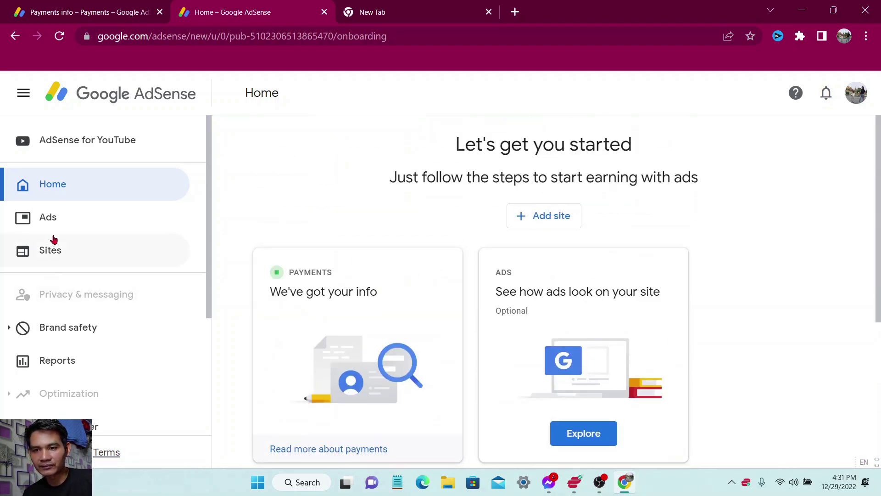
{"action": "scroll", "coordinate": [50, 241], "scroll_direction": "down", "scroll_amount": 4}
{"action": "left_click", "coordinate": [62, 288]}
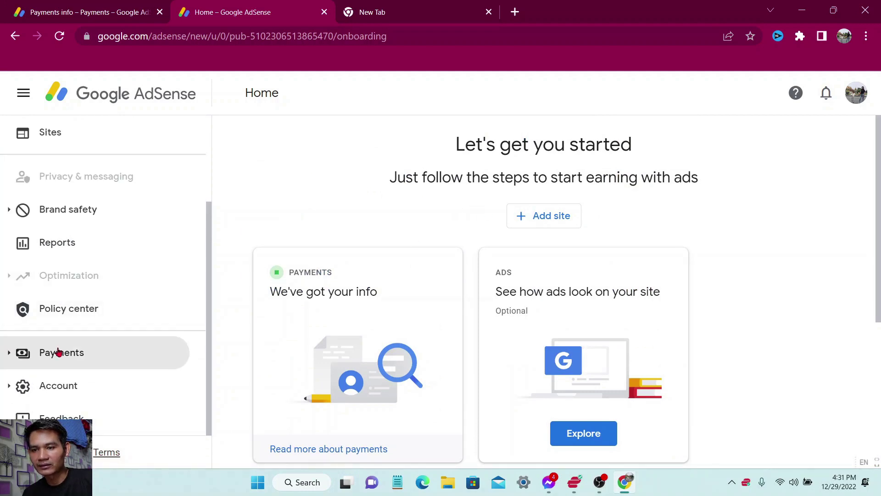
{"action": "scroll", "coordinate": [478, 221], "scroll_direction": "down", "scroll_amount": 5}
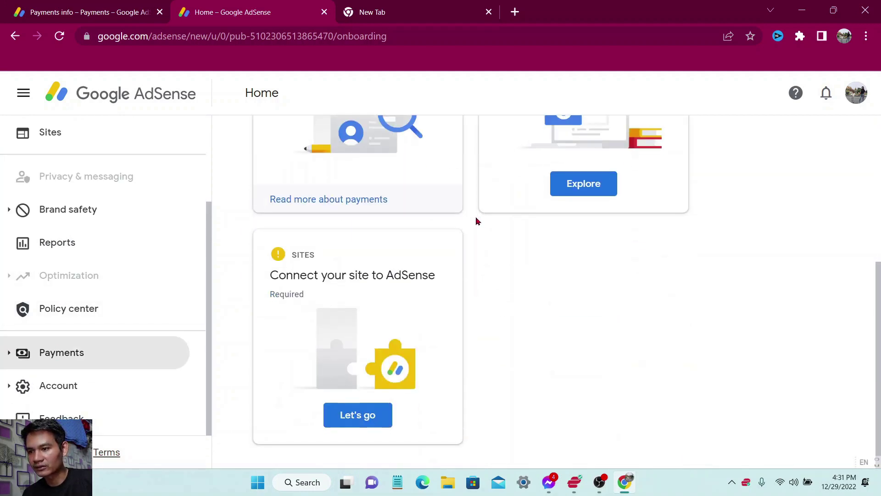
{"action": "scroll", "coordinate": [477, 222], "scroll_direction": "up", "scroll_amount": 4}
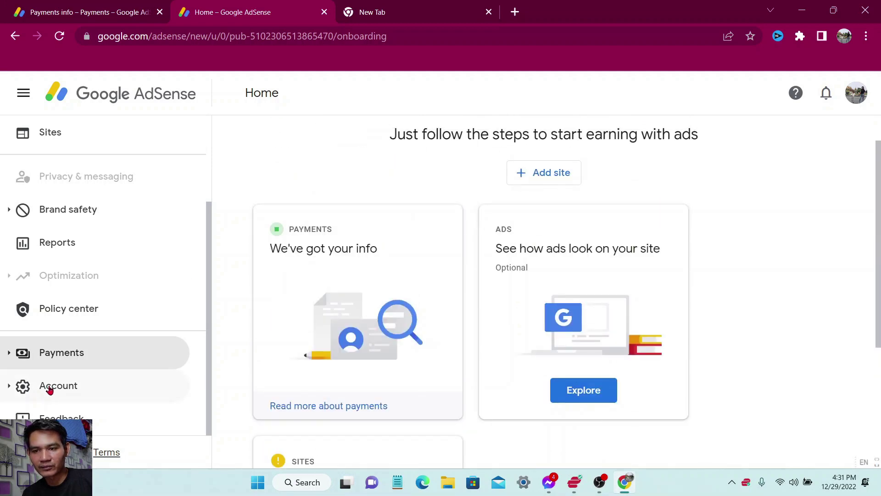
Open the AdSense for YouTube page and review its earnings, reports, payment guidance and ad blocking cards
{"action": "scroll", "coordinate": [129, 339], "scroll_direction": "up", "scroll_amount": 3}
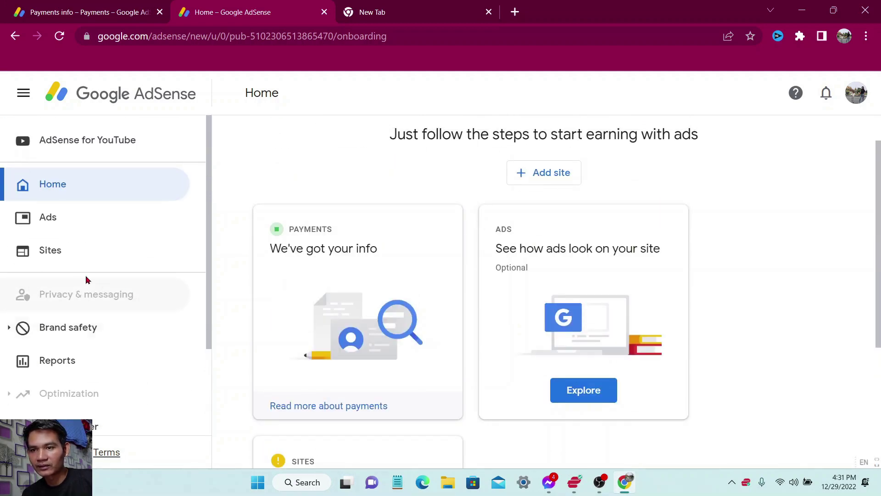
{"action": "left_click", "coordinate": [58, 150]}
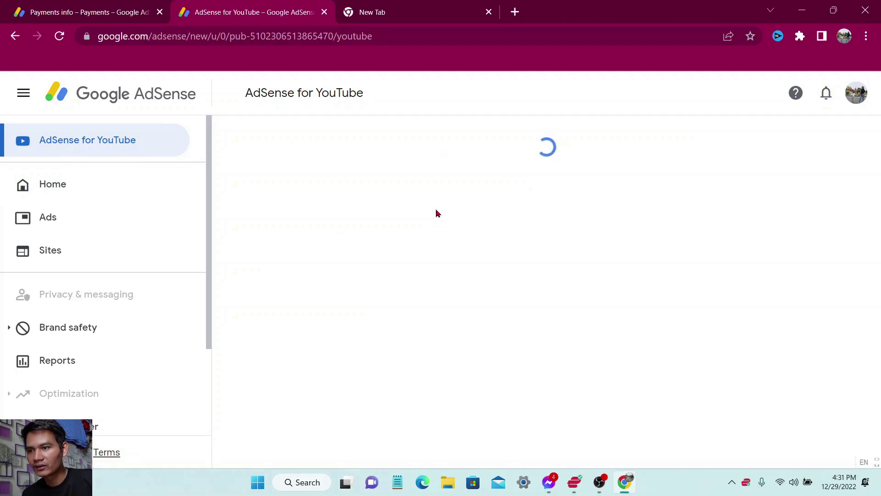
{"action": "scroll", "coordinate": [464, 188], "scroll_direction": "down", "scroll_amount": 7}
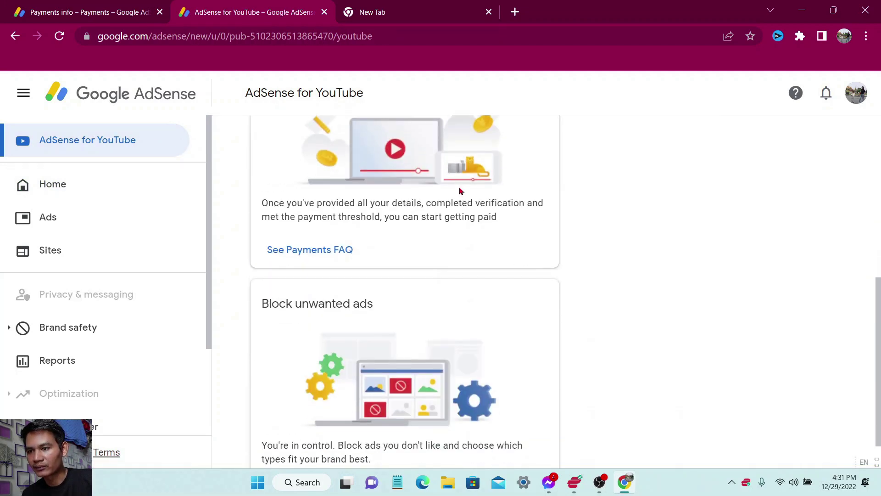
{"action": "scroll", "coordinate": [460, 191], "scroll_direction": "up", "scroll_amount": 7}
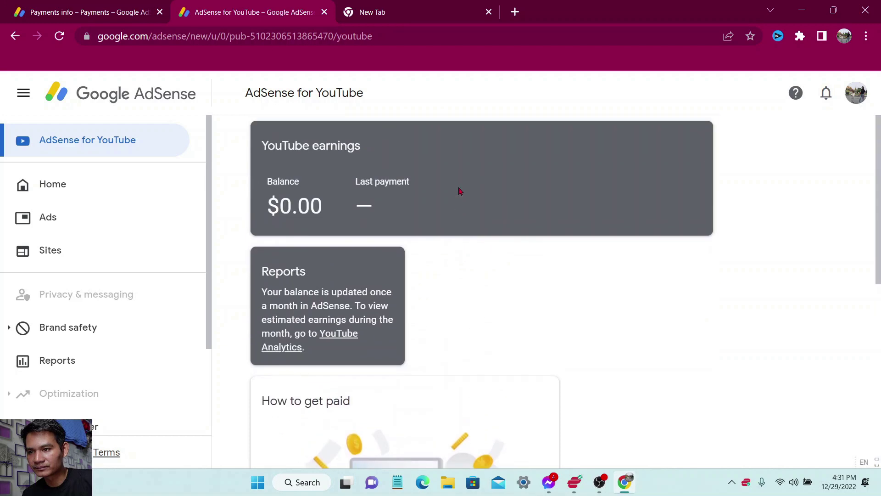
{"action": "scroll", "coordinate": [460, 191], "scroll_direction": "down", "scroll_amount": 4}
{"action": "scroll", "coordinate": [456, 191], "scroll_direction": "up", "scroll_amount": 4}
{"action": "scroll", "coordinate": [457, 191], "scroll_direction": "down", "scroll_amount": 7}
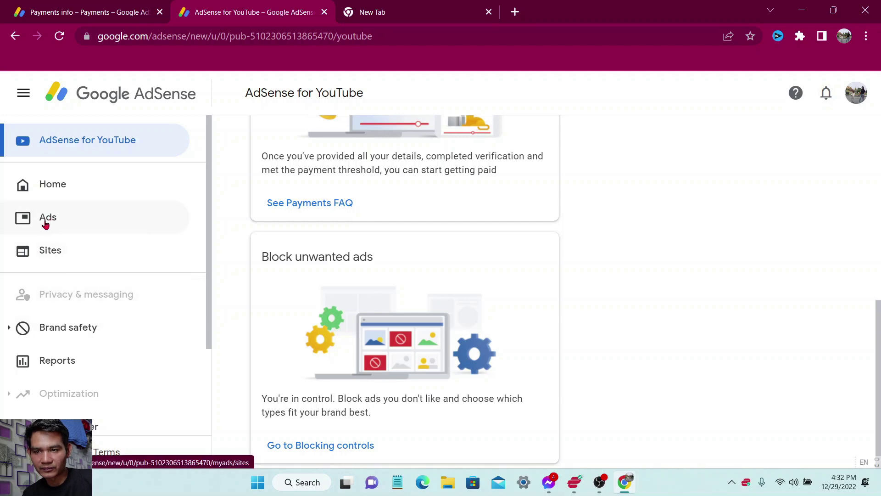
Expand the Account and Payments sections of the AdSense navigation to view their subpages
{"action": "scroll", "coordinate": [68, 406], "scroll_direction": "down", "scroll_amount": 2}
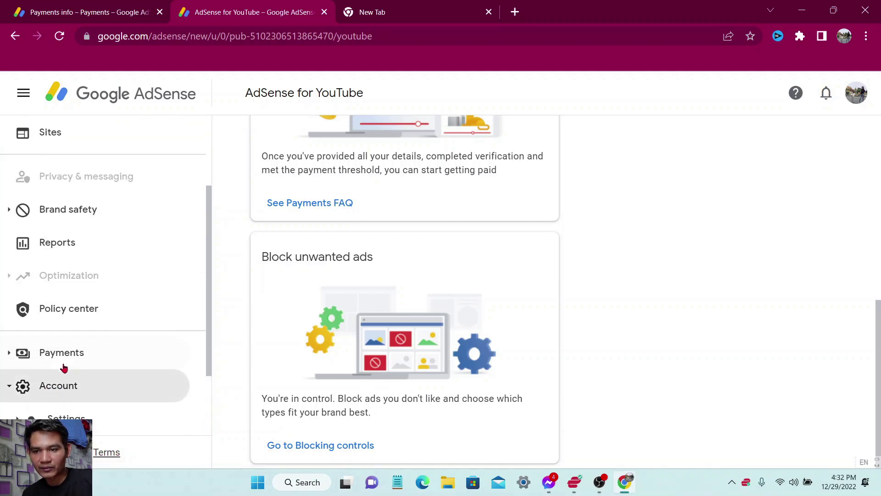
{"action": "left_click", "coordinate": [84, 391]}
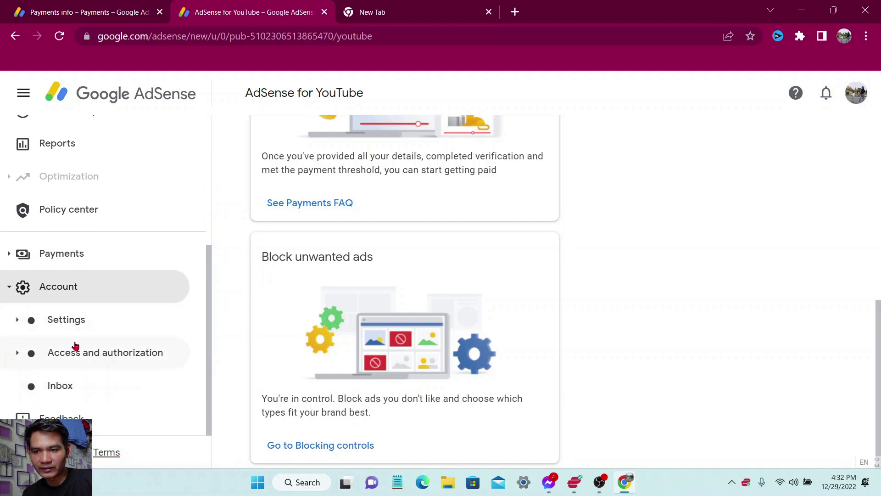
{"action": "left_click", "coordinate": [65, 260]}
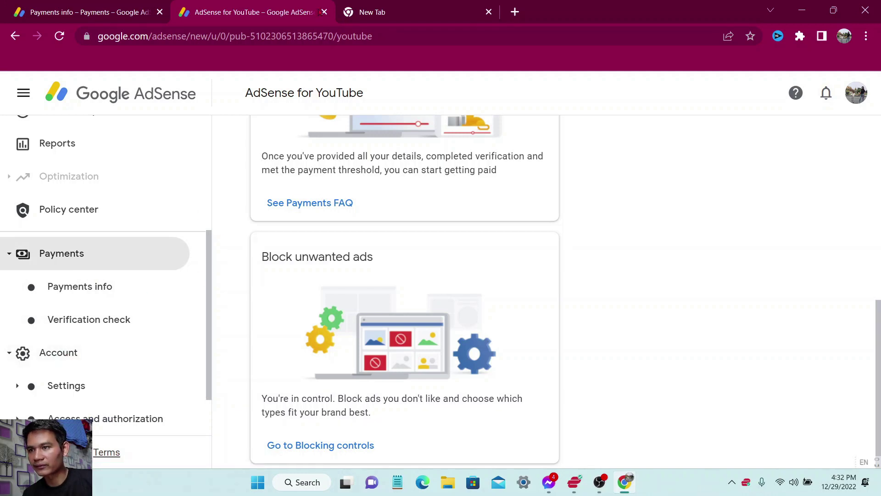
Close the AdSense for YouTube tab and open Google AdSense in a second Chrome profile's maximized window
{"action": "left_click", "coordinate": [324, 12]}
{"action": "left_click", "coordinate": [802, 10]}
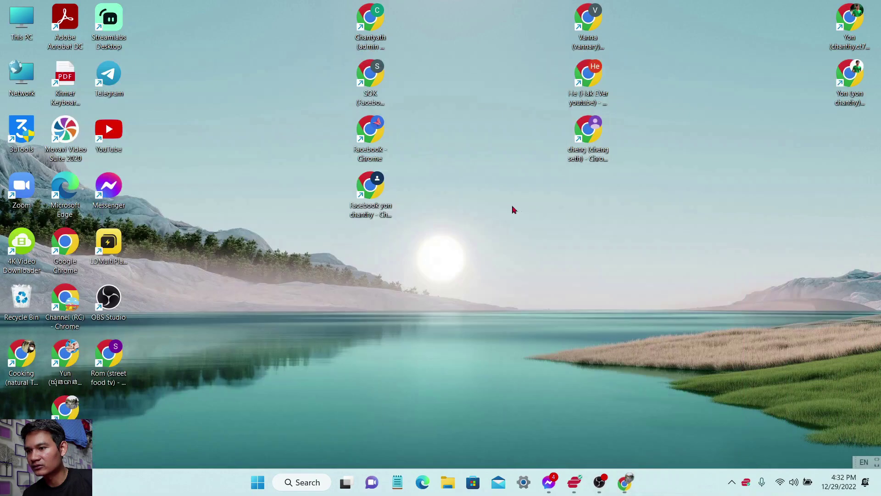
{"action": "double_click", "coordinate": [585, 28]}
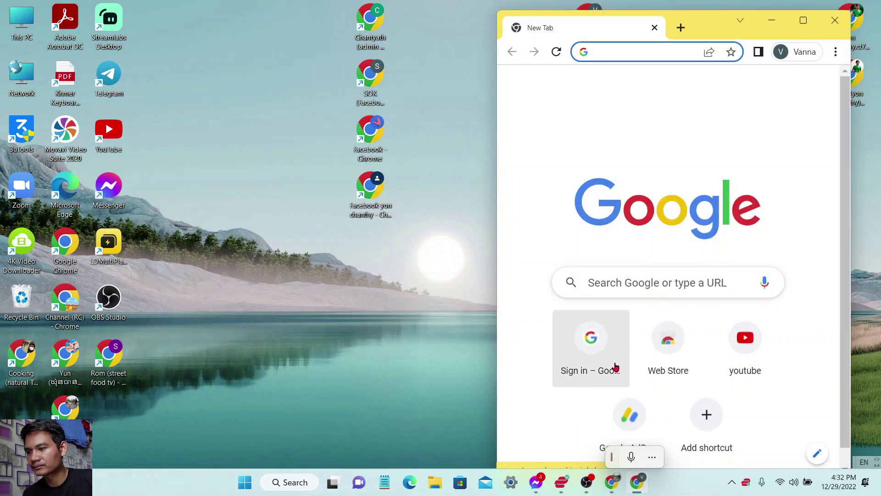
{"action": "left_click", "coordinate": [628, 414]}
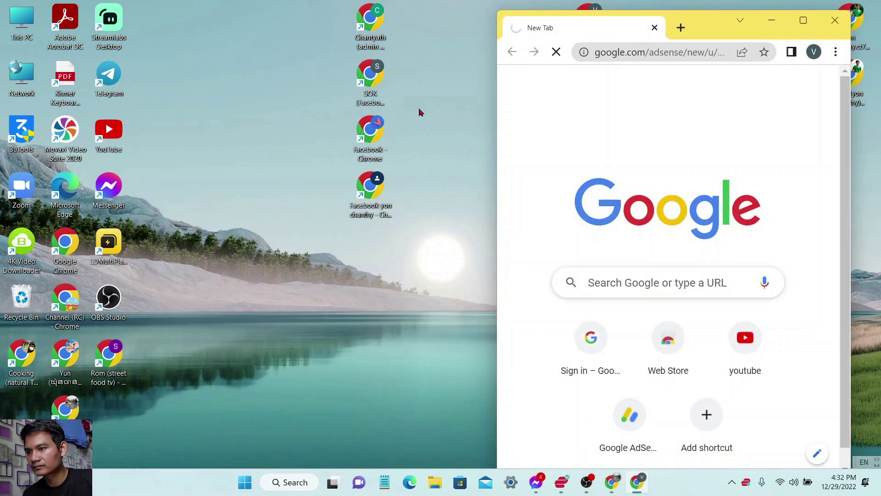
{"action": "left_click", "coordinate": [803, 21]}
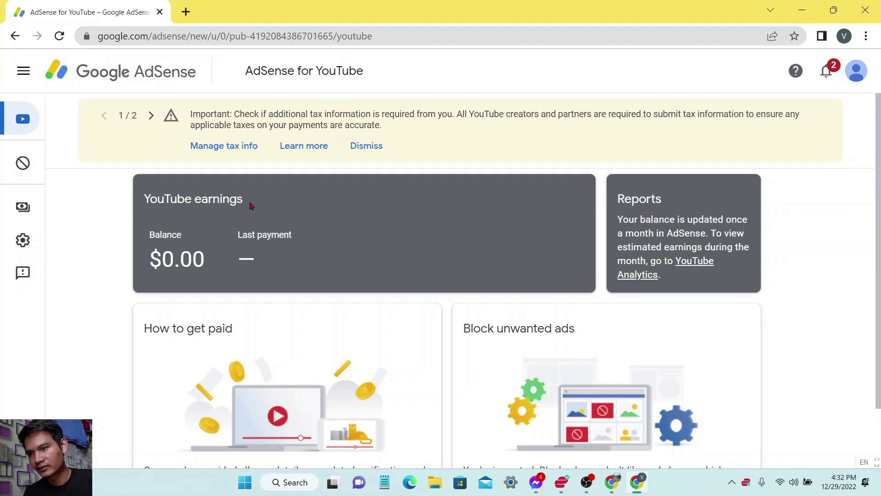
Examine the important tax information notice on this account's AdSense for YouTube page and close the profile's browser window
{"action": "mouse_move", "coordinate": [23, 216]}
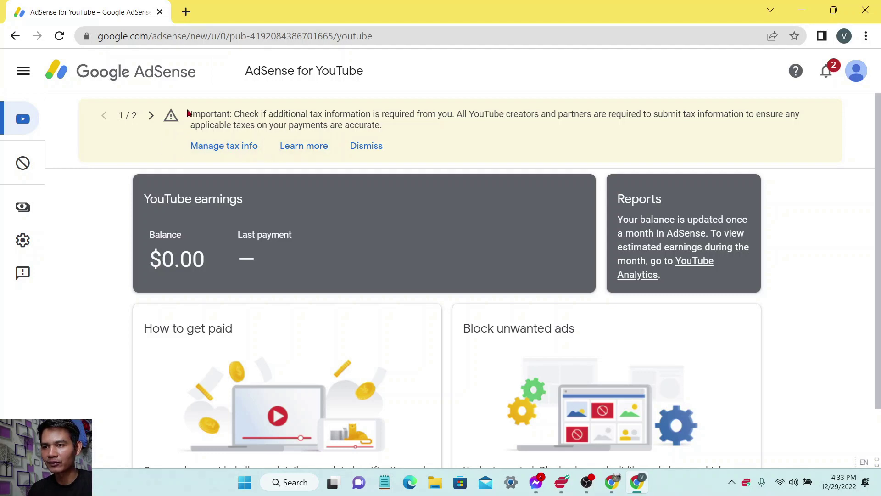
{"action": "left_click_drag", "start_coordinate": [188, 114], "coordinate": [780, 165]}
{"action": "left_click", "coordinate": [445, 144]}
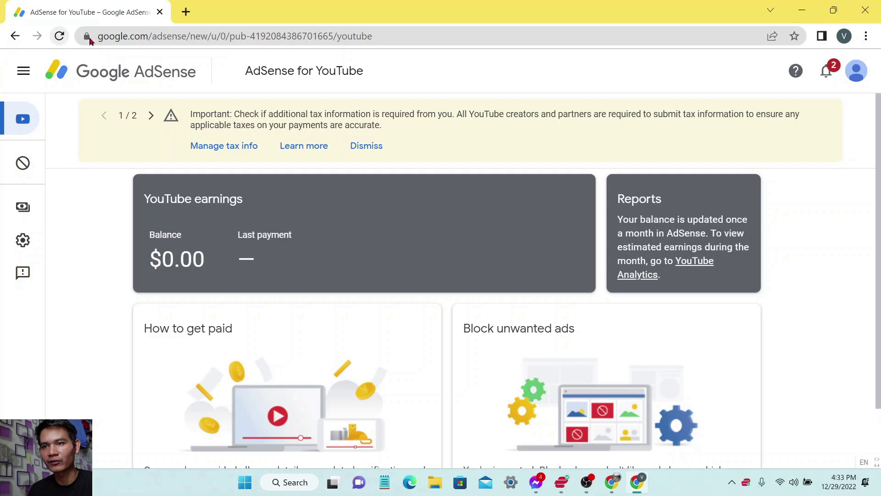
{"action": "left_click", "coordinate": [15, 36]}
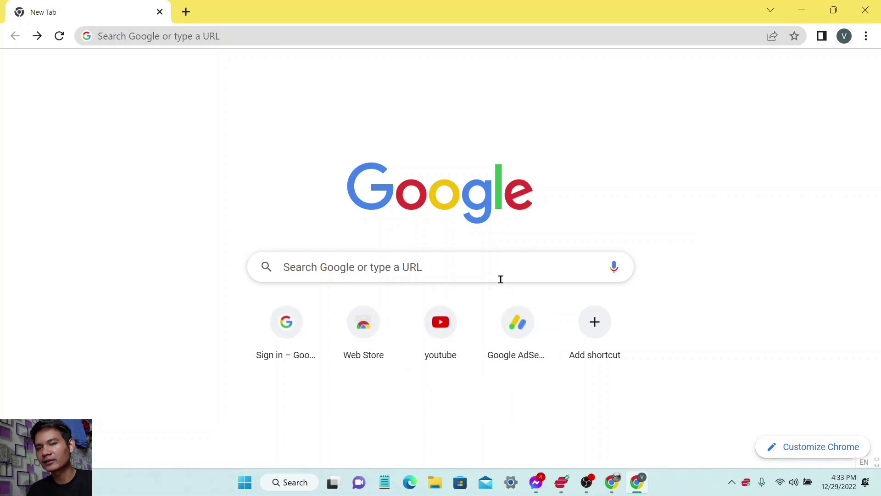
{"action": "left_click", "coordinate": [865, 10]}
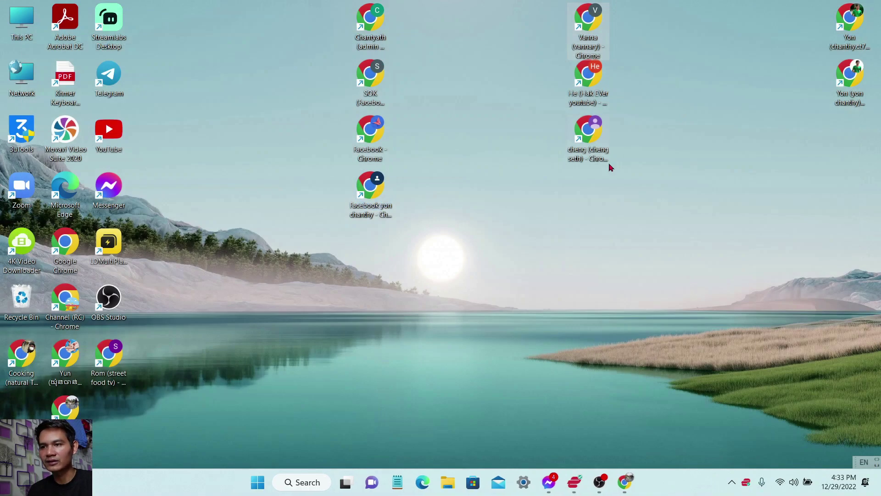